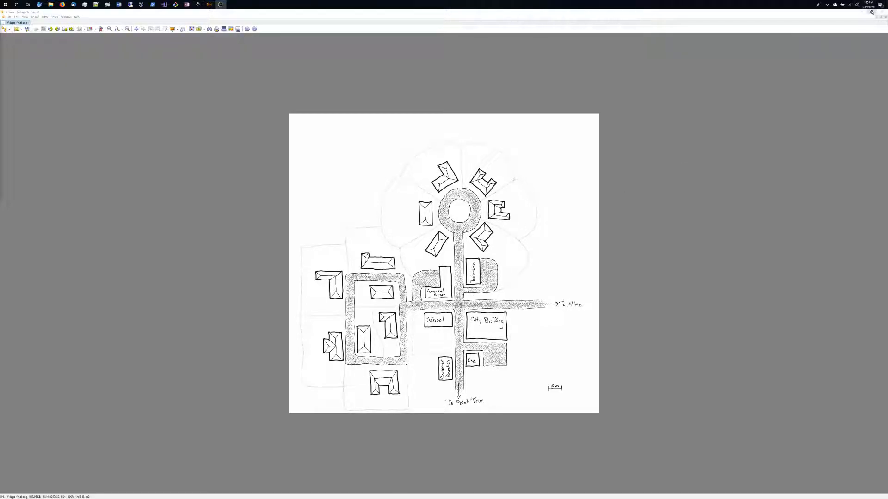
# Switch to Inkscape and set the document's custom page size to 2000 by 2000 in Document Properties.
pyautogui.click(871, 12)
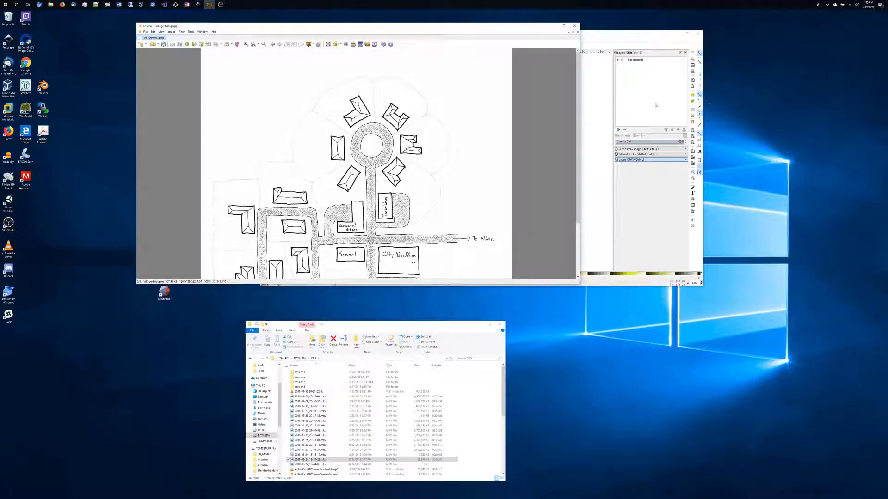
pyautogui.click(687, 34)
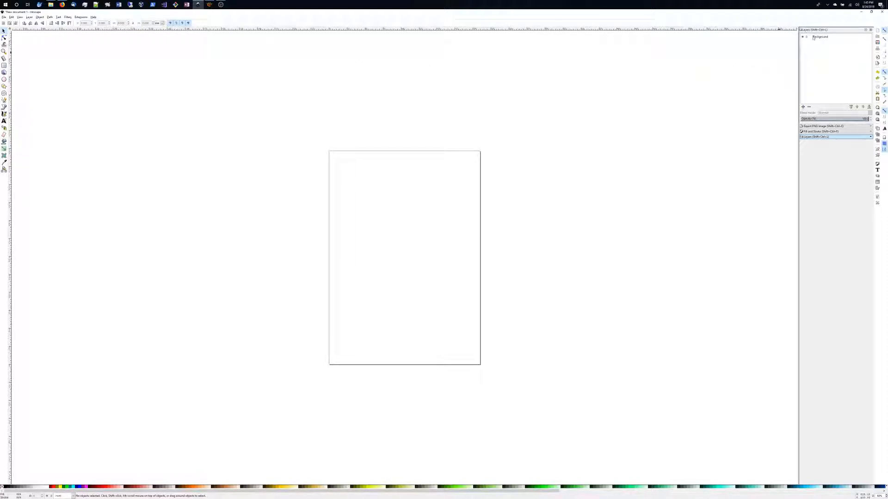
pyautogui.click(3, 17)
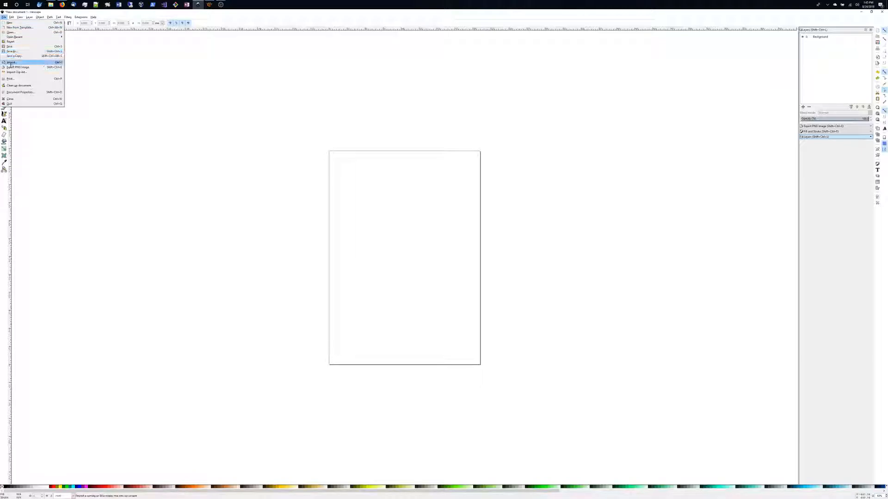
pyautogui.click(19, 93)
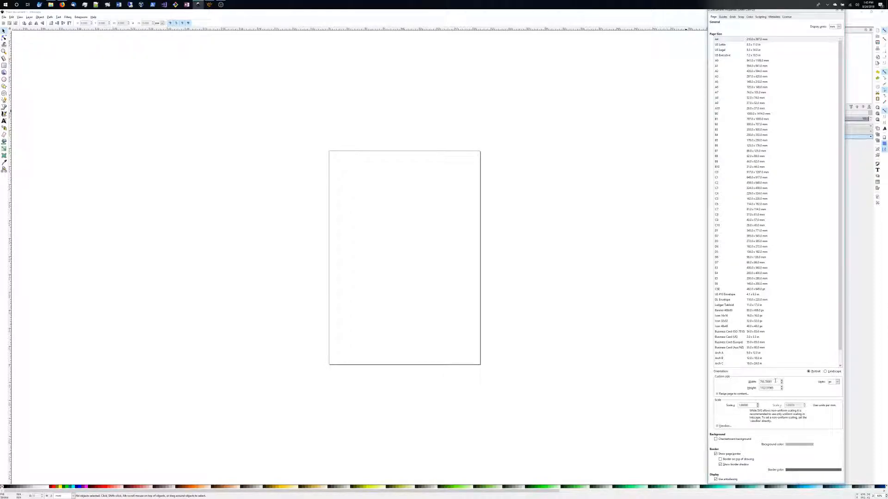
pyautogui.moveTo(776, 381); pyautogui.dragTo(757, 383)
pyautogui.write('2000')
pyautogui.press('Tab')
pyautogui.write('2')
pyautogui.press('Tab')
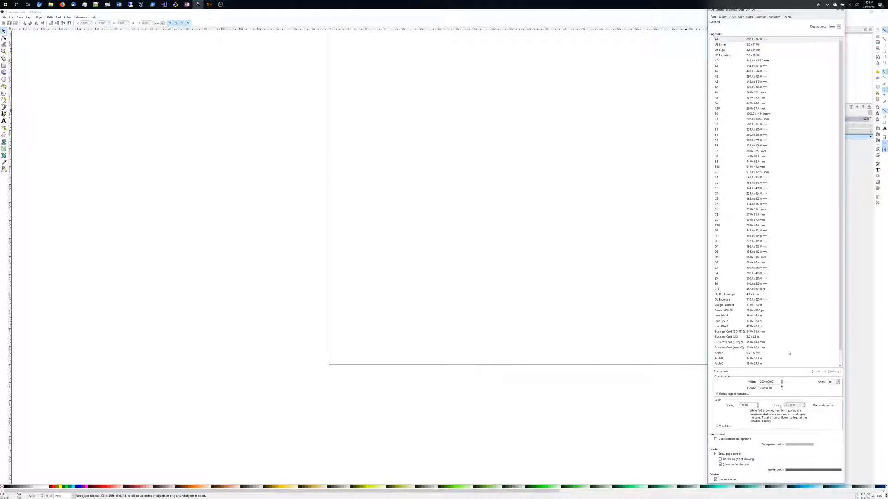
pyautogui.moveTo(777, 484); pyautogui.dragTo(776, 498)
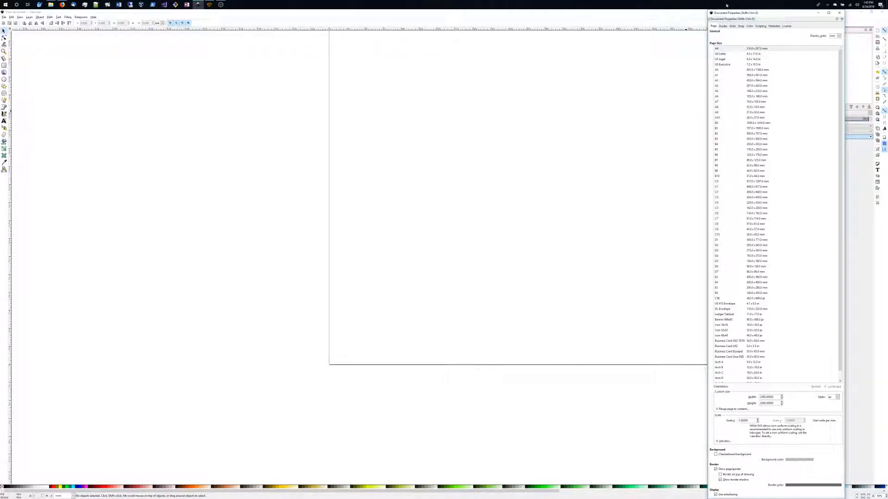
pyautogui.click(839, 14)
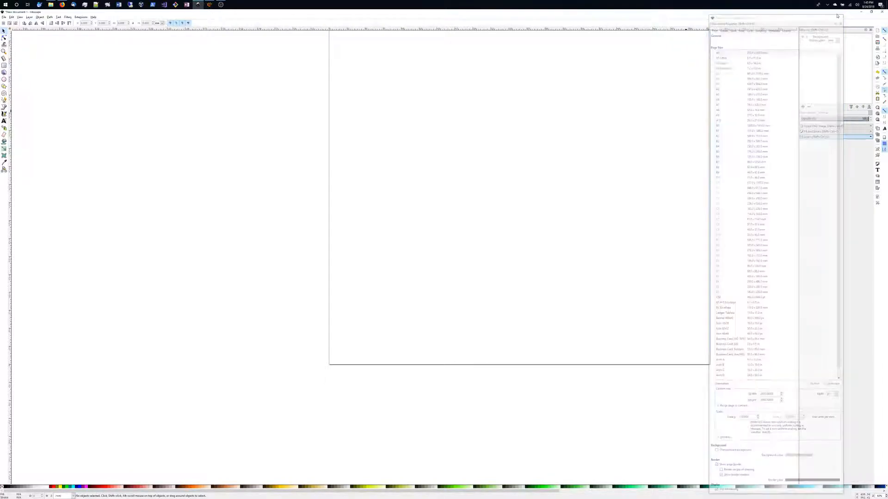
# Fit the page in view and import the Village Final.png map image as an embedded bitmap.
pyautogui.press('5')
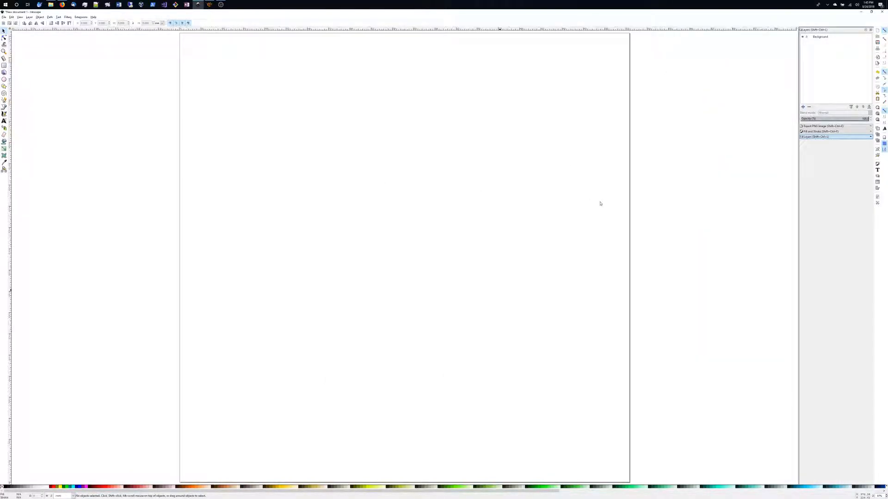
pyautogui.click(3, 16)
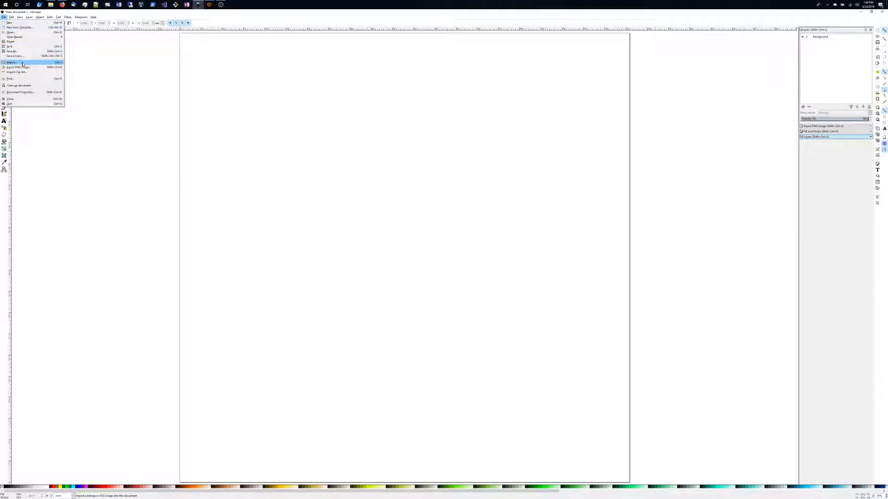
pyautogui.click(22, 64)
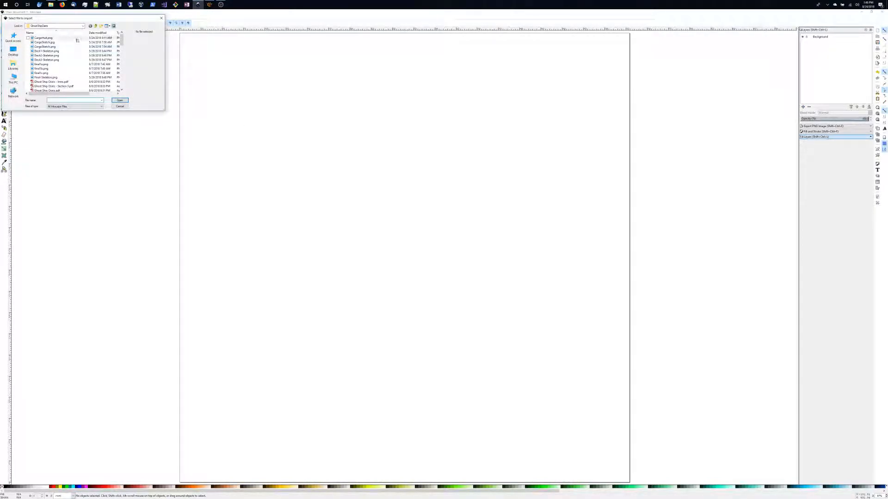
pyautogui.click(76, 27)
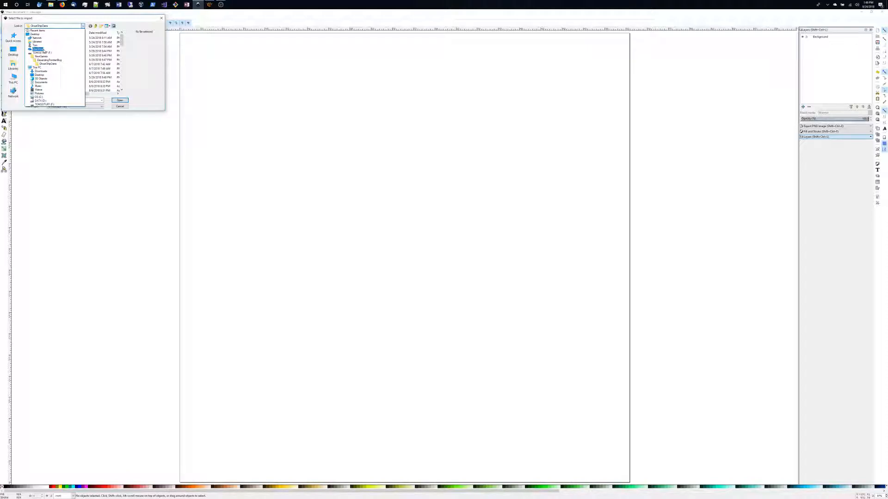
pyautogui.click(46, 53)
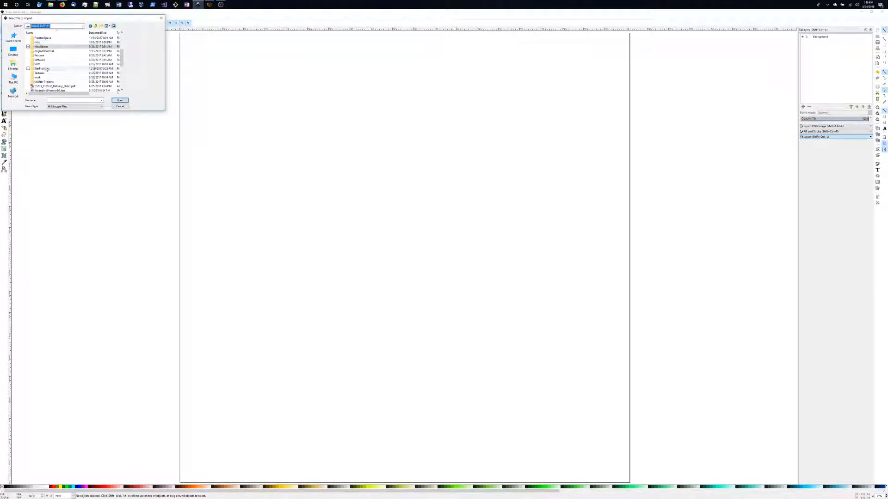
pyautogui.doubleClick(45, 69)
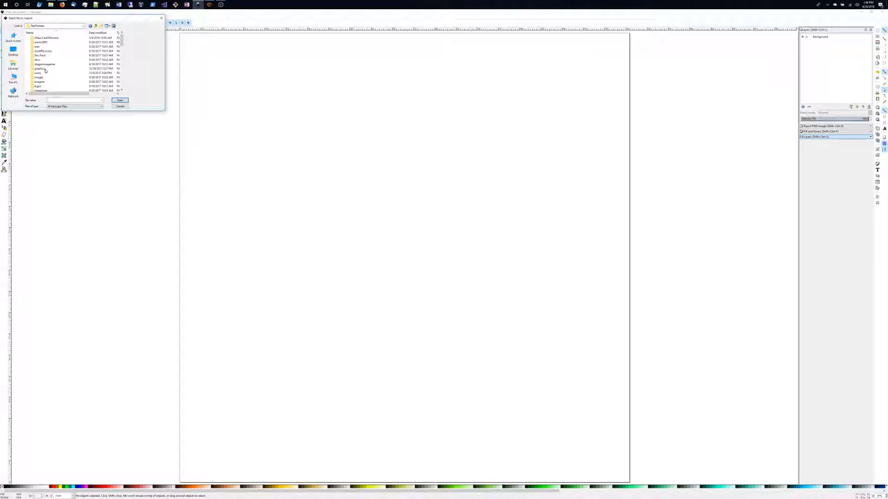
pyautogui.doubleClick(42, 77)
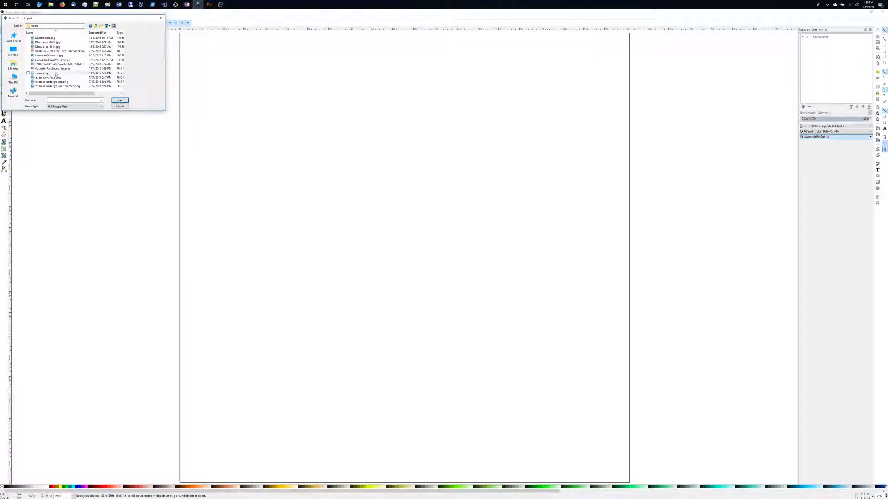
pyautogui.click(96, 26)
pyautogui.scroll(-3, 59, 77)
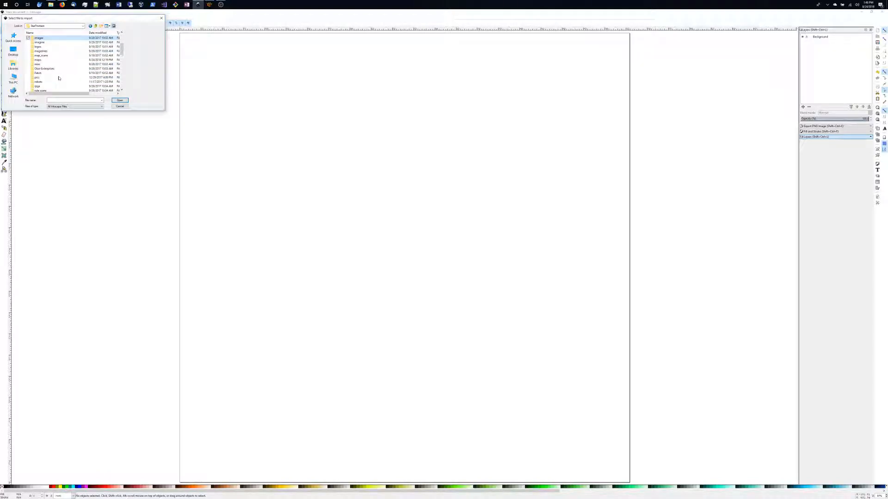
pyautogui.doubleClick(41, 60)
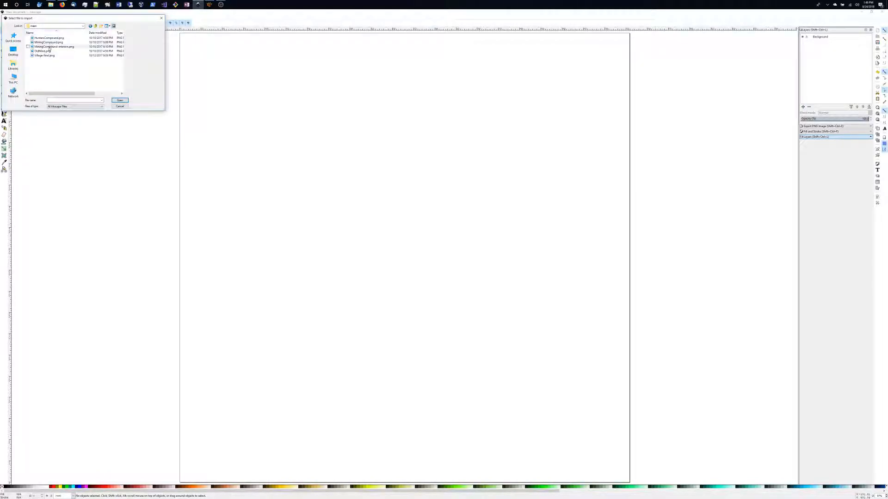
pyautogui.doubleClick(49, 56)
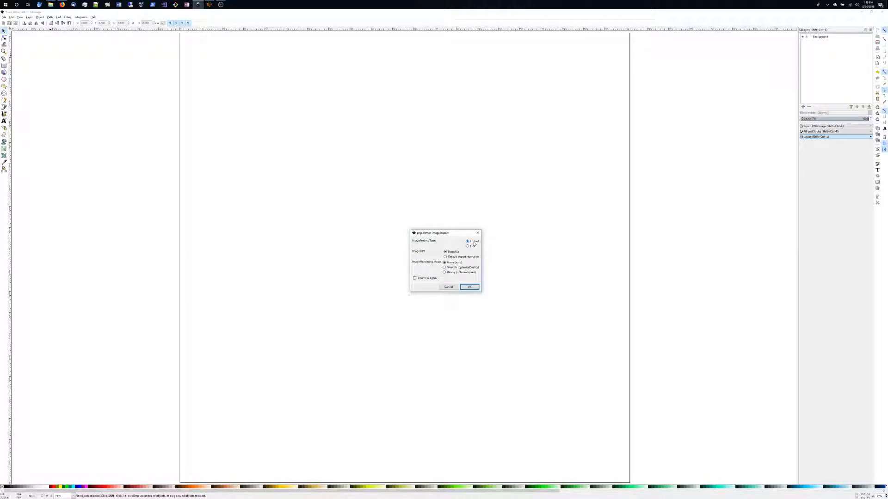
pyautogui.click(468, 287)
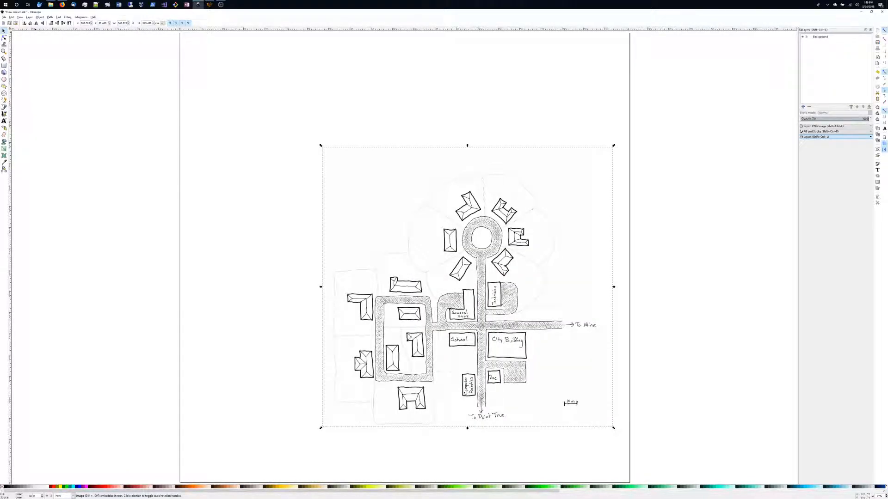
# Measure the map's scale bar with the Measure tool and change the document's display units in Document Properties.
pyautogui.click(5, 58)
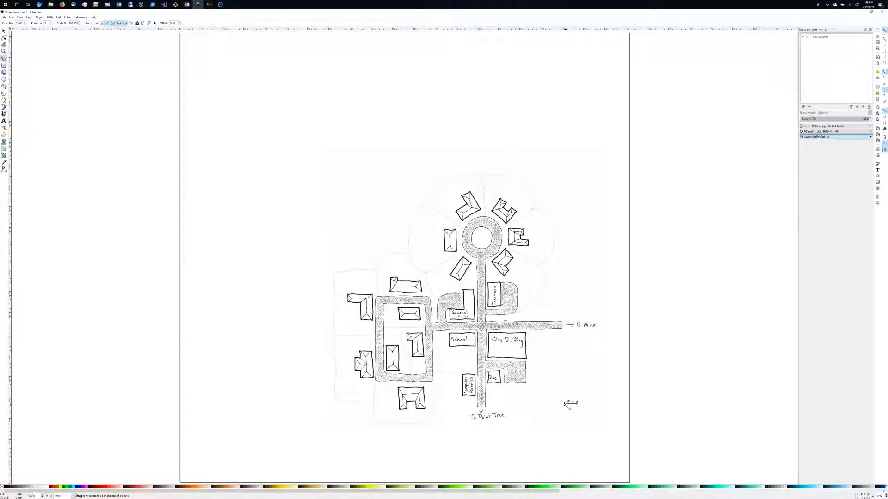
pyautogui.moveTo(565, 405); pyautogui.dragTo(578, 403)
pyautogui.click(4, 17)
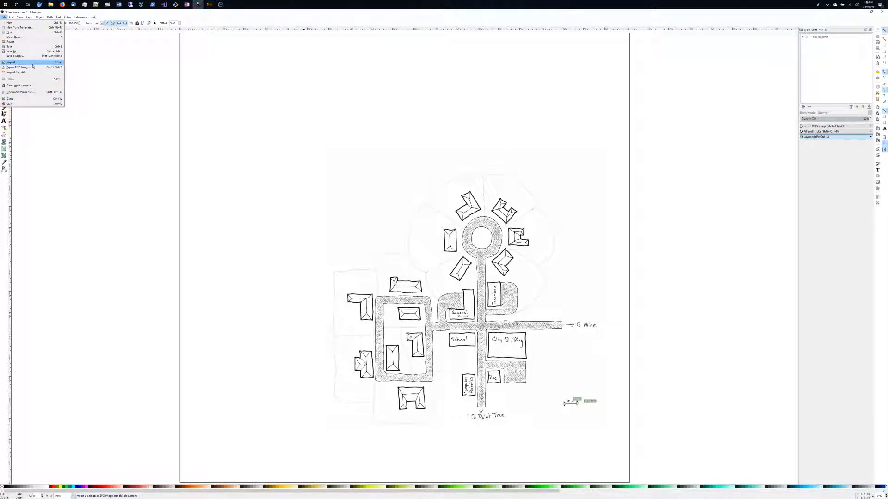
pyautogui.click(32, 92)
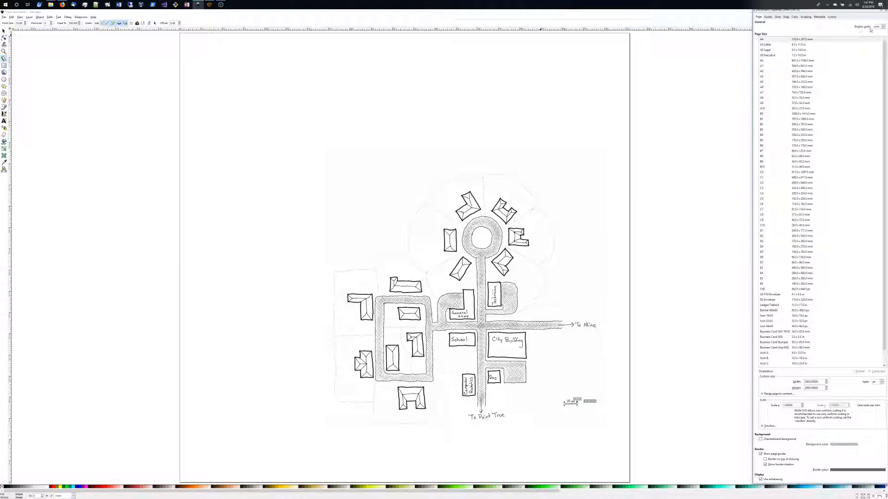
pyautogui.click(883, 27)
pyautogui.click(876, 59)
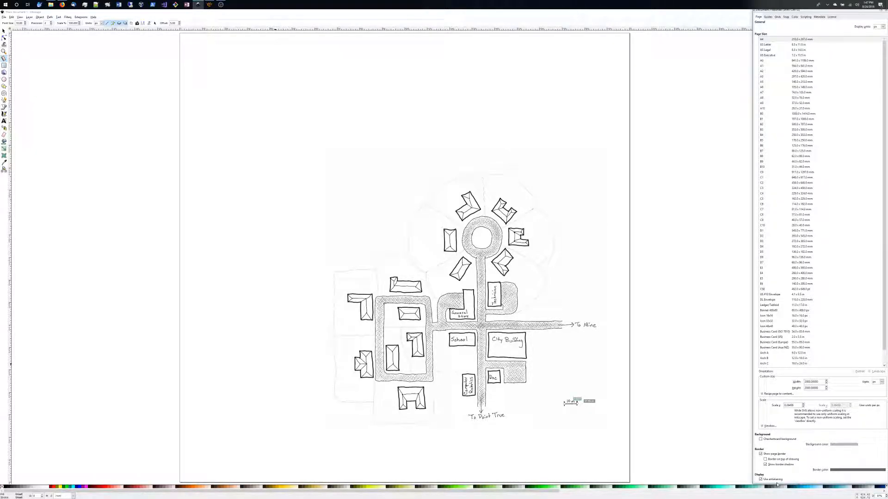
pyautogui.moveTo(776, 484); pyautogui.dragTo(777, 498)
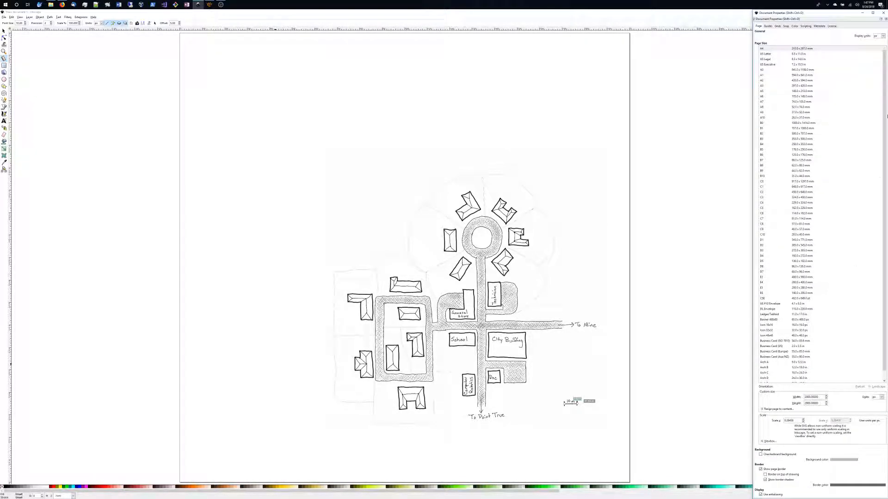
pyautogui.click(883, 15)
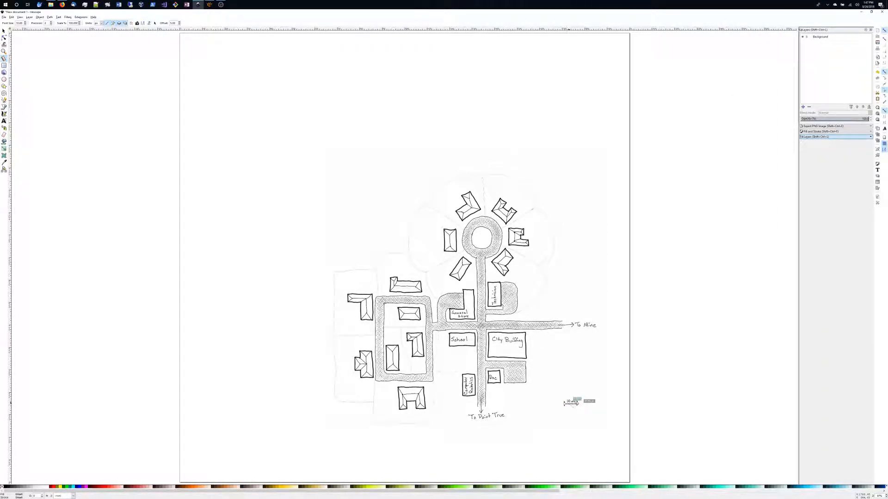
# Measure the scale bar again, then compute 100 ÷ 54.4 in the Calculator app.
pyautogui.moveTo(578, 397)
pyautogui.mouseDown()
pyautogui.moveTo(603, 395)
pyautogui.moveTo(577, 404)
pyautogui.mouseUp()
pyautogui.press('XF86Calculator')
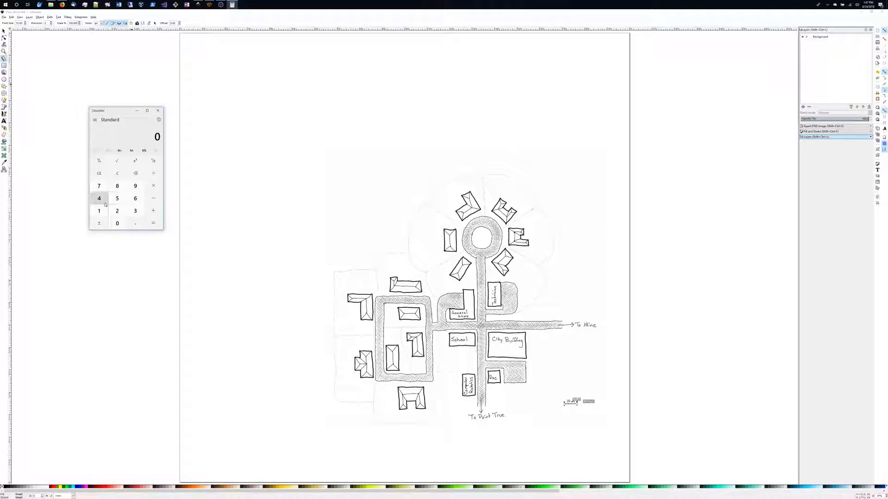
pyautogui.click(101, 211)
pyautogui.click(117, 223)
pyautogui.click(117, 224)
pyautogui.click(149, 180)
pyautogui.click(117, 198)
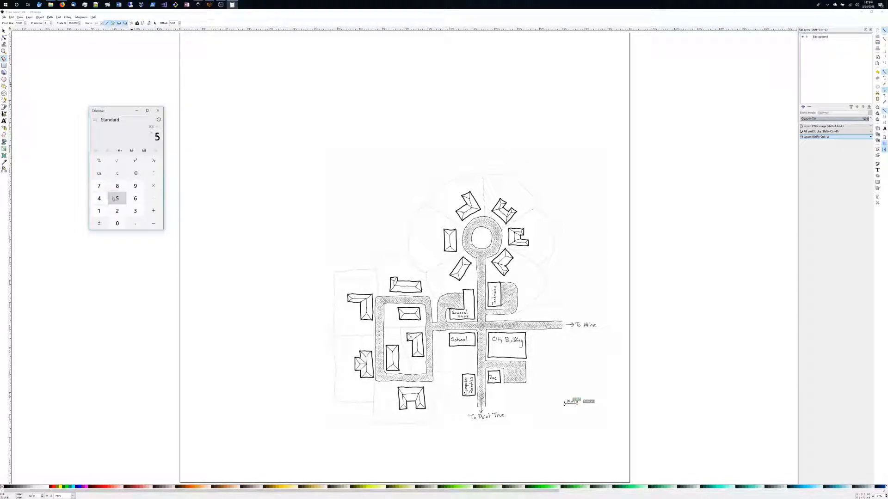
pyautogui.click(99, 198)
pyautogui.click(134, 223)
pyautogui.click(99, 198)
pyautogui.click(153, 186)
pyautogui.click(152, 176)
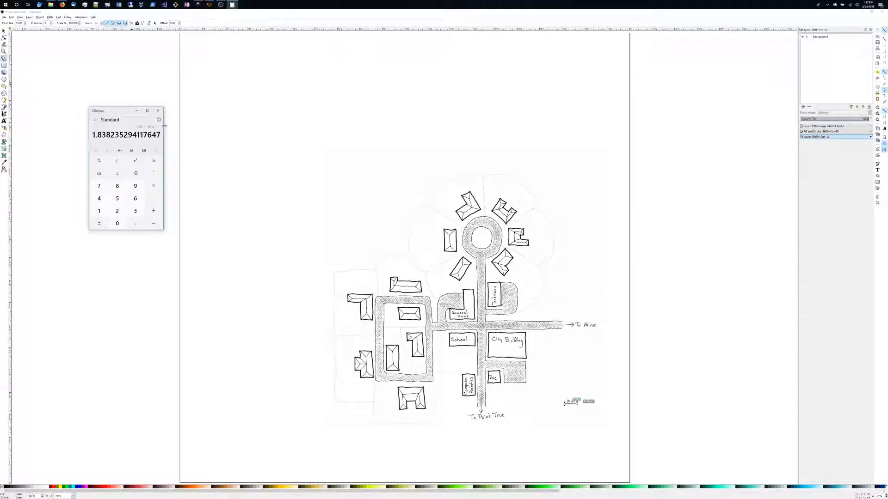
pyautogui.click(158, 112)
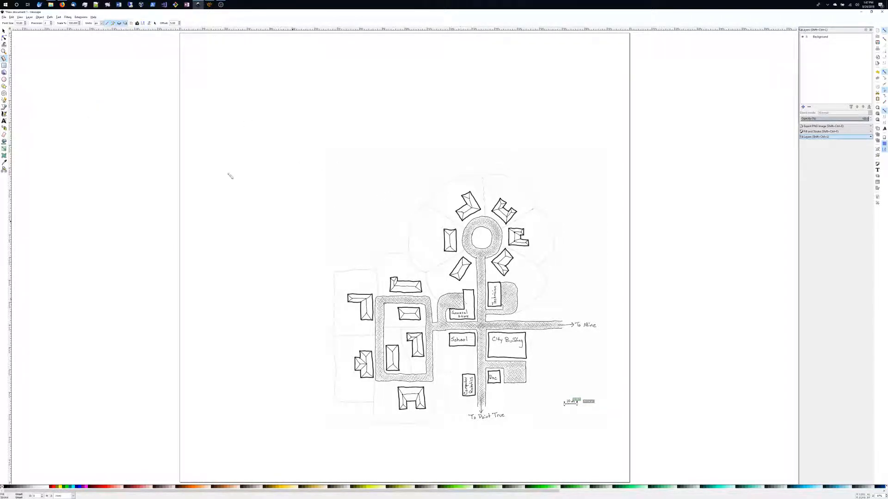
# Open the imported map image's Object Properties with the Select tool, then close the panel.
pyautogui.click(3, 31)
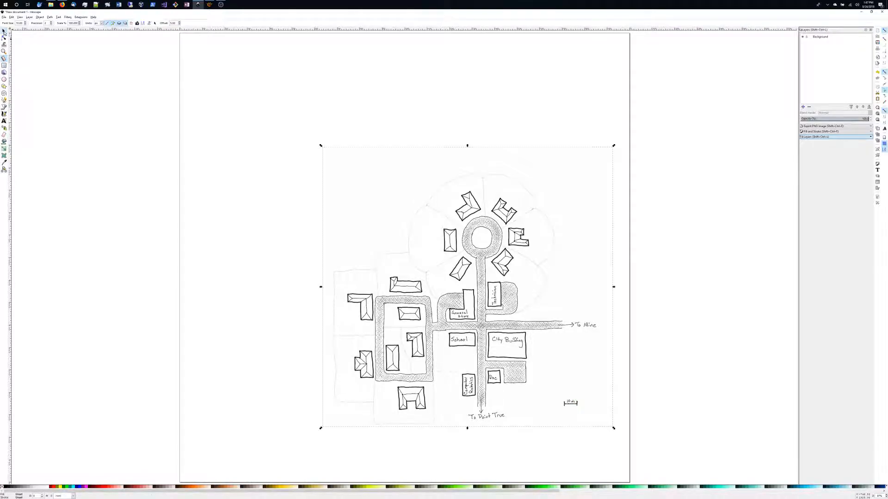
pyautogui.rightClick(388, 241)
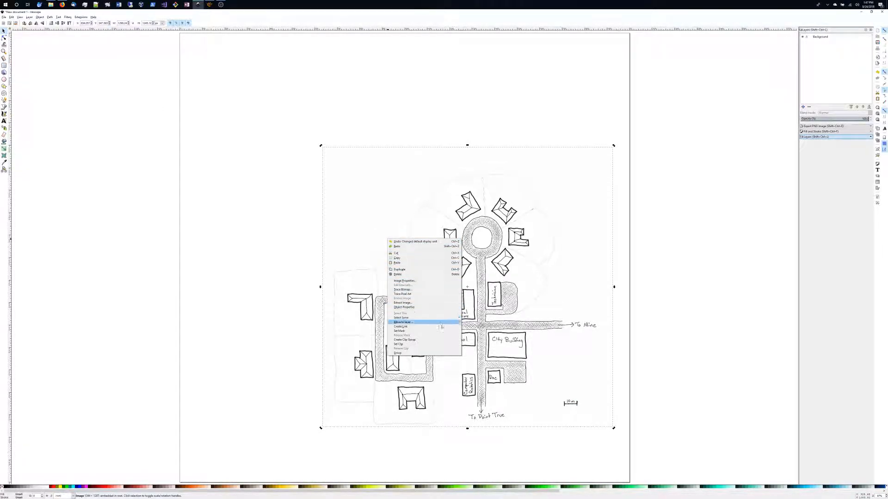
pyautogui.click(405, 308)
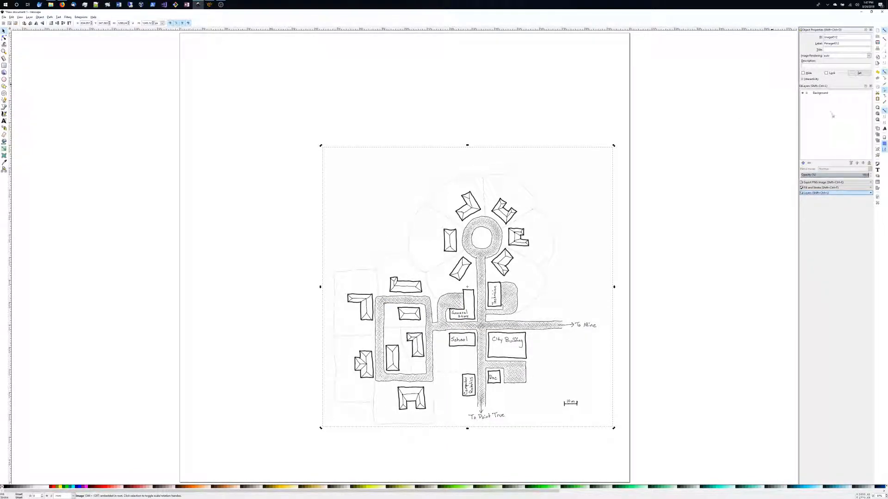
pyautogui.click(869, 30)
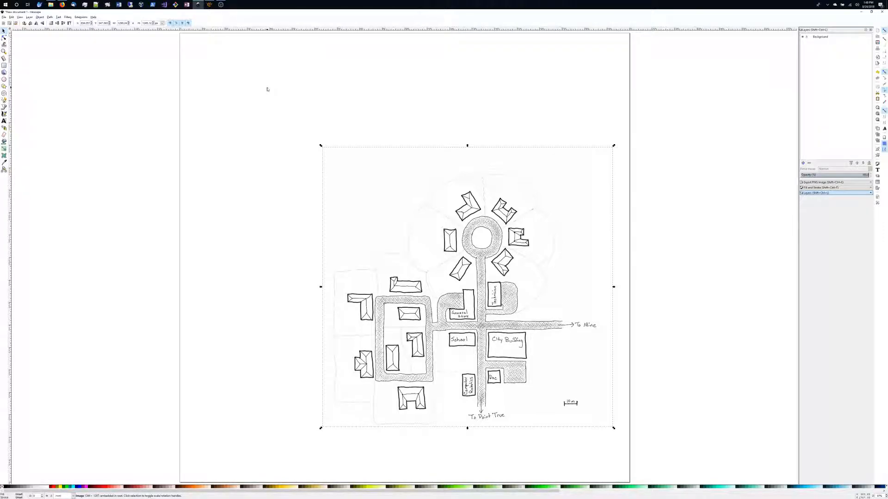
# Compute 1290 × 1 ÷ 100 in the Calculator app.
pyautogui.press('XF86Calculator')
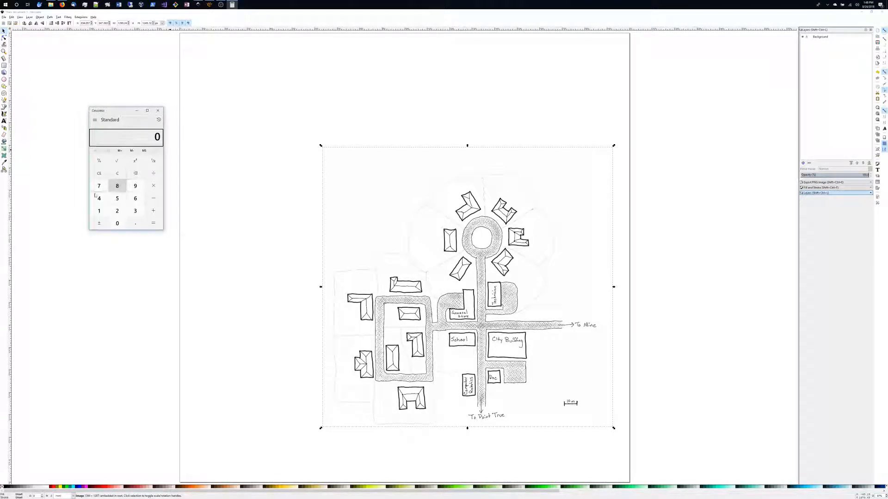
pyautogui.click(99, 211)
pyautogui.click(117, 211)
pyautogui.click(135, 186)
pyautogui.click(117, 224)
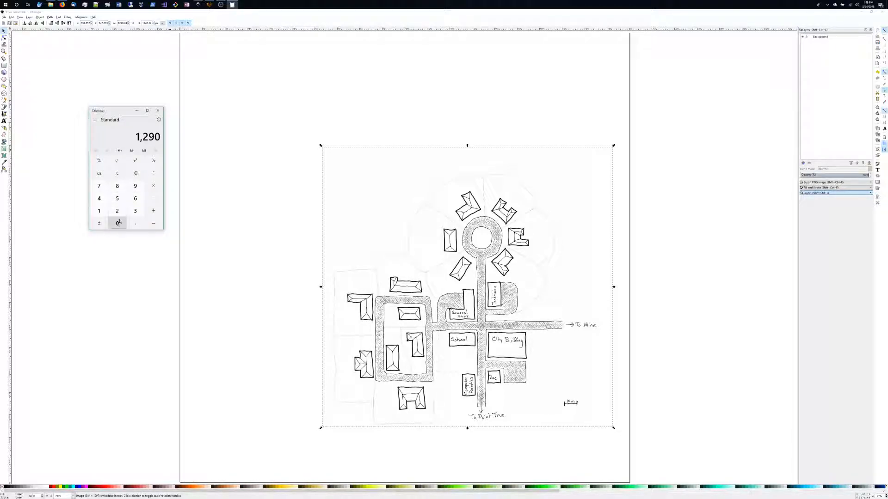
pyautogui.click(154, 186)
pyautogui.click(99, 210)
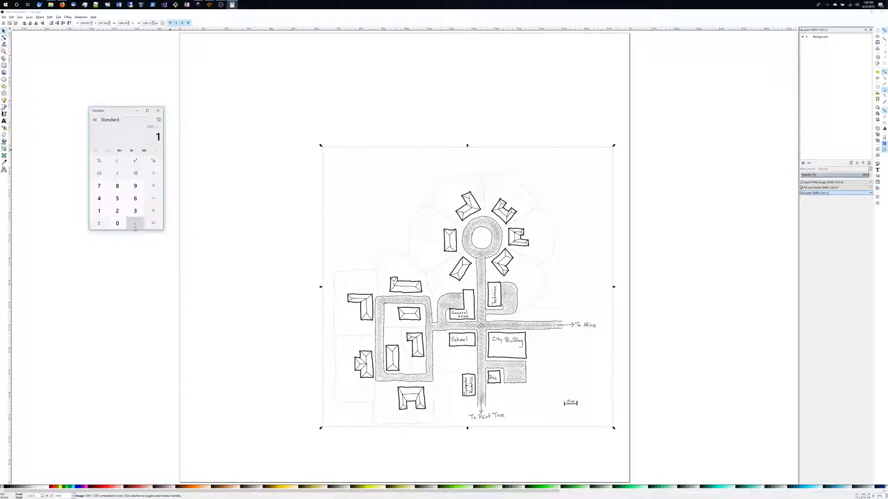
pyautogui.click(154, 178)
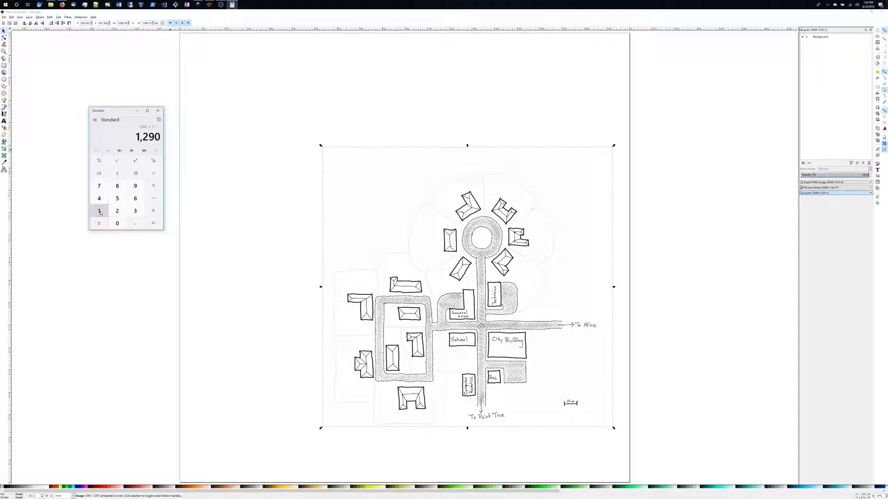
pyautogui.click(149, 185)
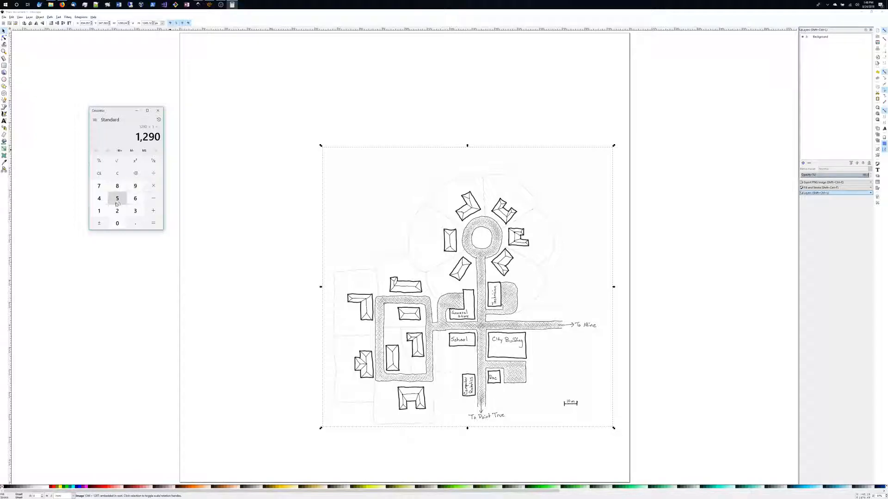
pyautogui.click(100, 212)
pyautogui.click(117, 224)
pyautogui.click(116, 224)
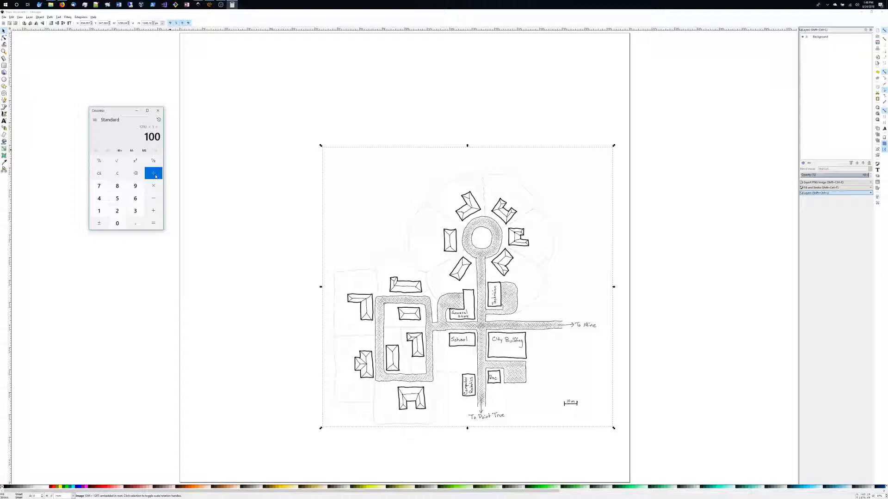
pyautogui.click(155, 176)
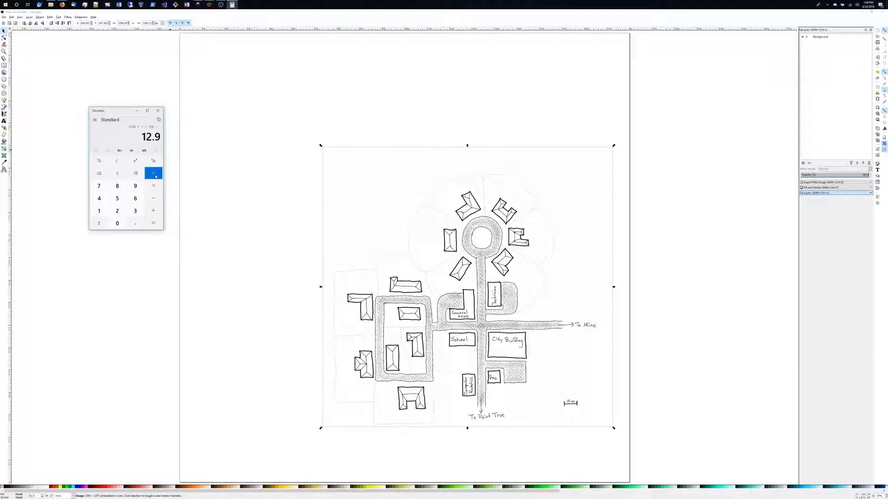
# Compute 12.9 ÷ 54.4 in the Calculator app.
pyautogui.click(117, 198)
pyautogui.click(99, 198)
pyautogui.click(135, 224)
pyautogui.click(99, 199)
pyautogui.click(154, 224)
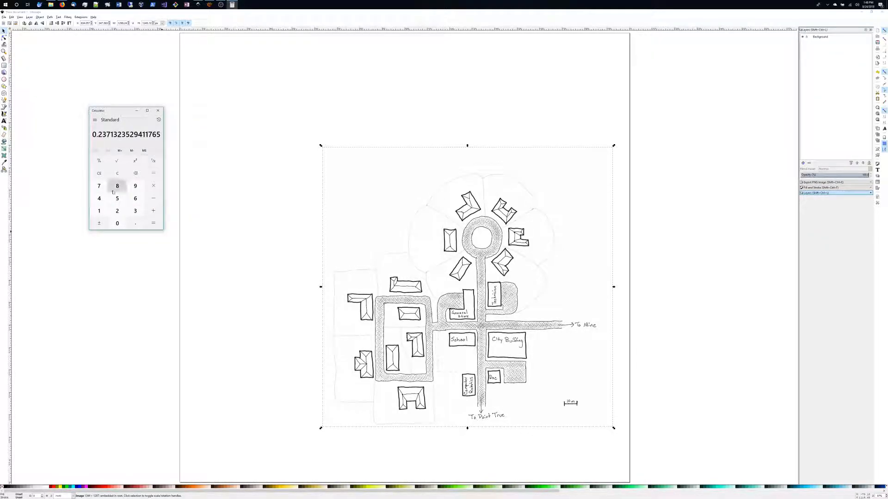
# Compute 129000 ÷ 54.5 in the Calculator app.
pyautogui.click(104, 212)
pyautogui.click(117, 211)
pyautogui.click(135, 186)
pyautogui.click(123, 223)
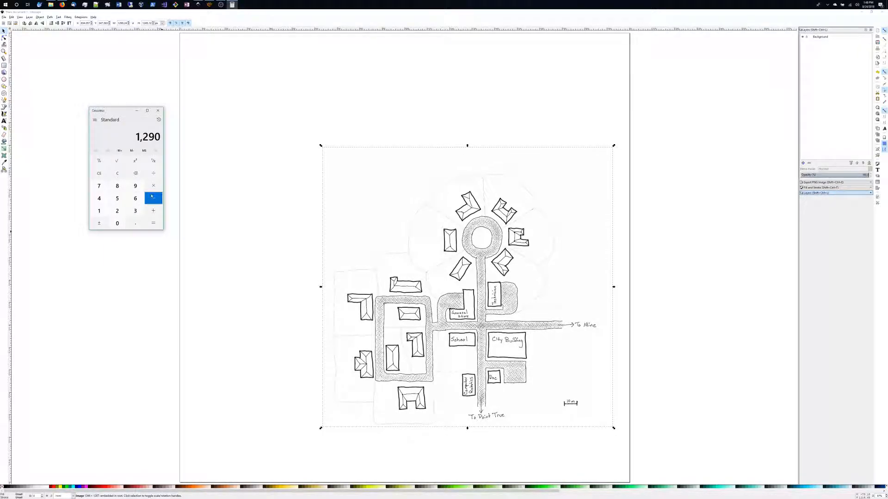
pyautogui.click(123, 223)
pyautogui.click(122, 224)
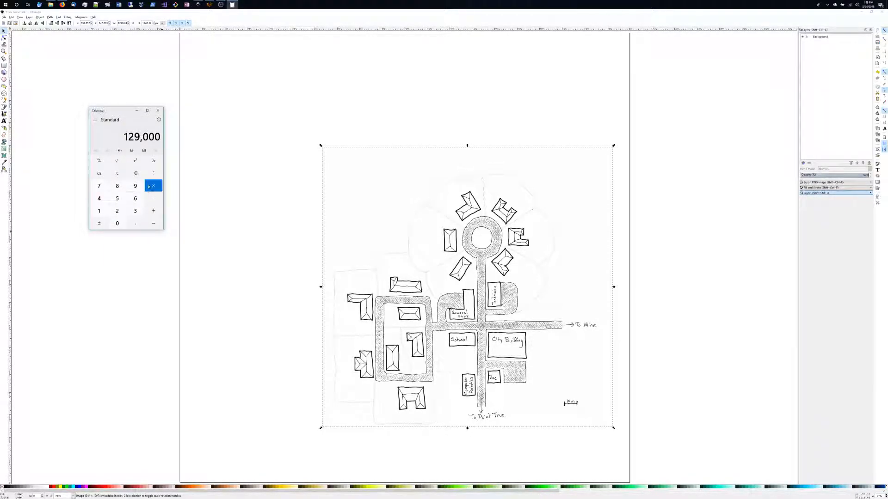
pyautogui.click(154, 173)
pyautogui.click(117, 199)
pyautogui.click(99, 198)
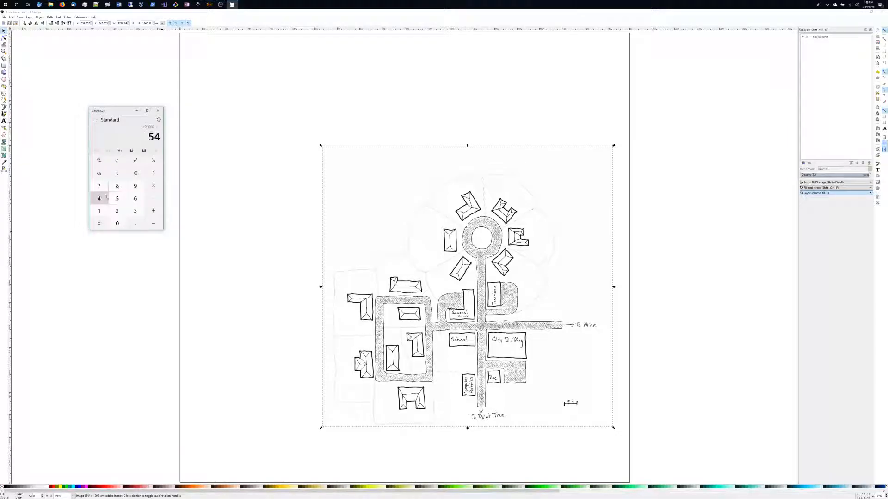
pyautogui.click(117, 198)
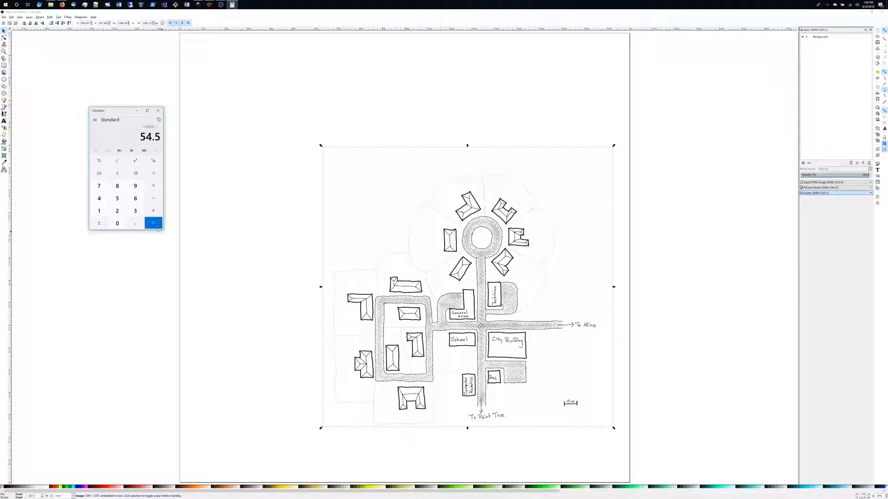
pyautogui.click(154, 223)
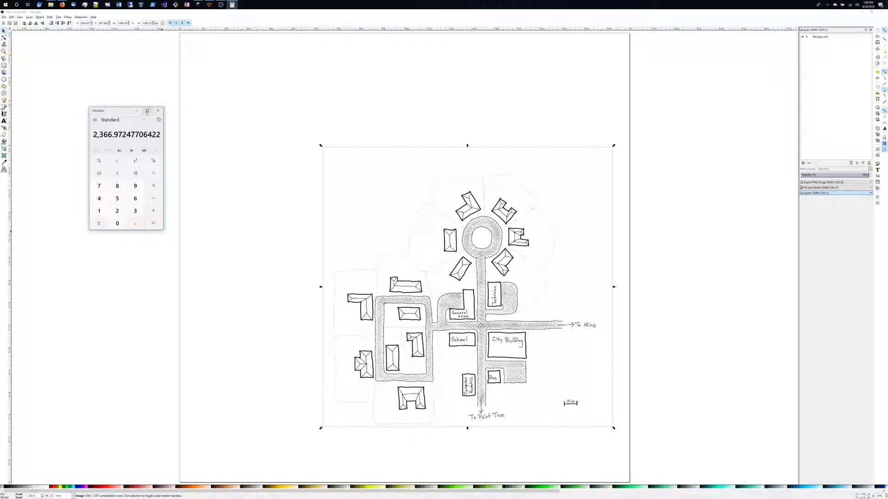
# Close the Calculator, apply the new size to the map image and move it to align with the page.
pyautogui.click(158, 110)
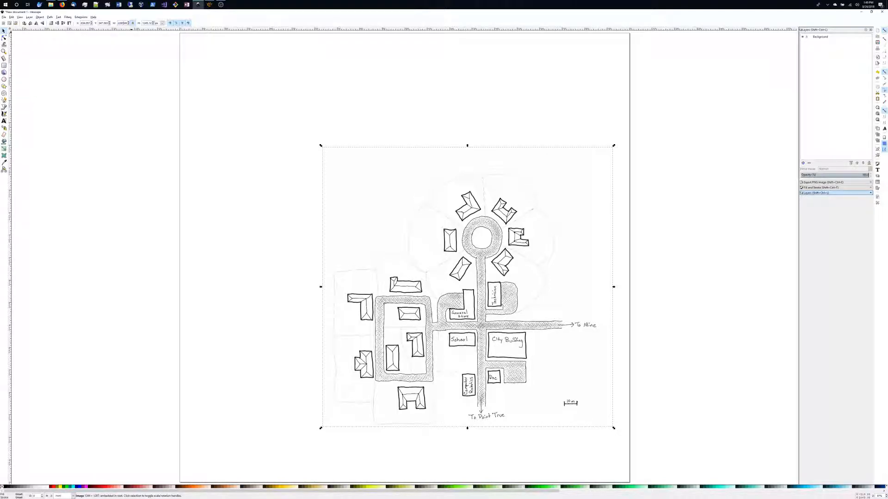
pyautogui.press('Return')
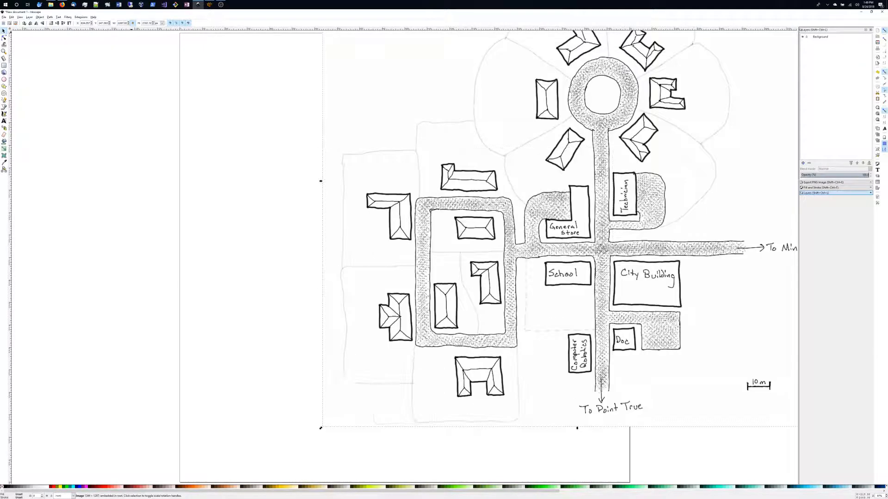
pyautogui.moveTo(571, 177); pyautogui.dragTo(403, 230)
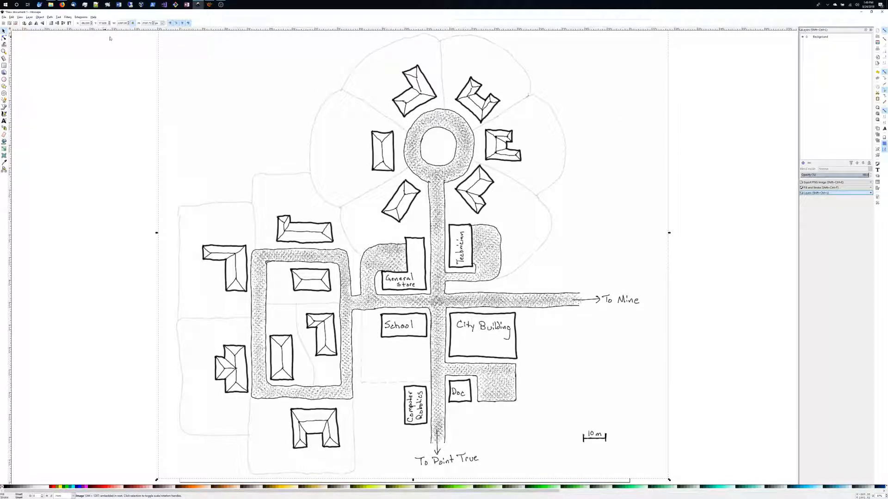
# Open Document Properties, set the page height to 2200, and close the dialog.
pyautogui.click(3, 17)
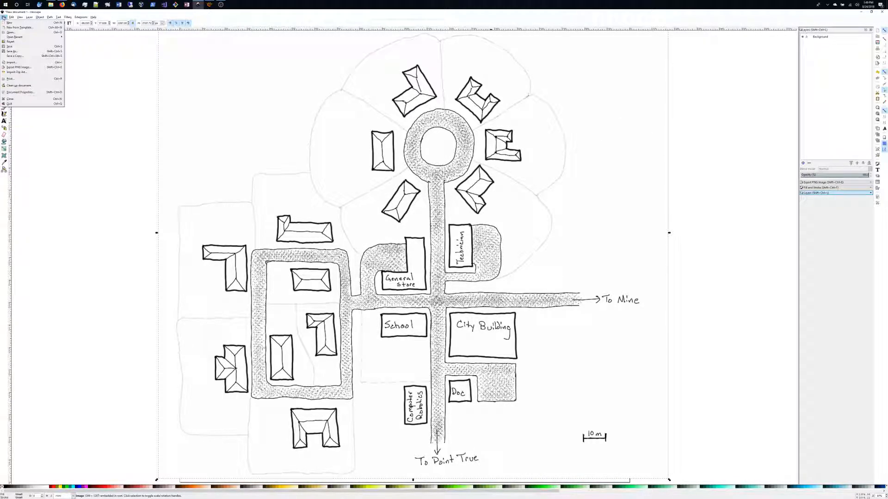
pyautogui.click(20, 92)
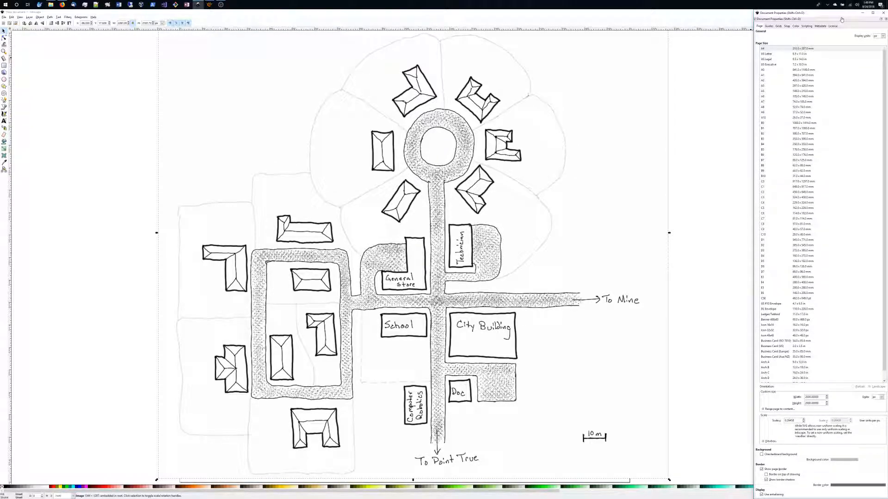
pyautogui.moveTo(840, 11); pyautogui.dragTo(706, 75)
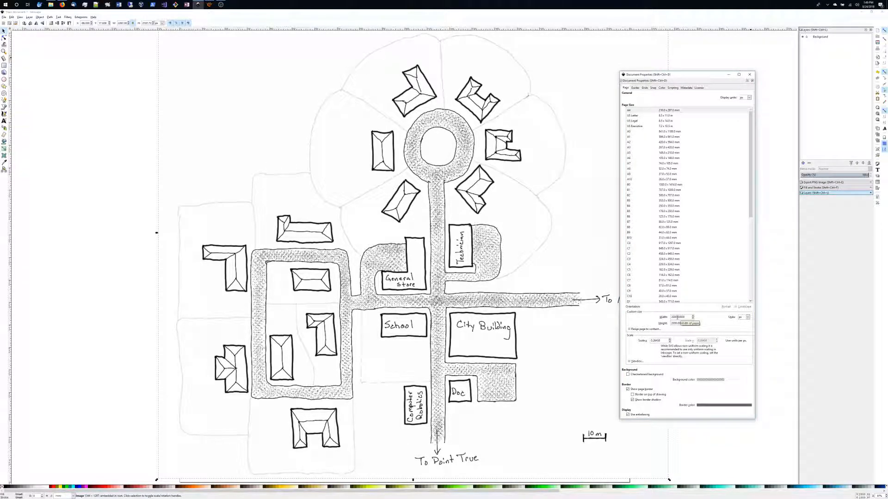
pyautogui.moveTo(677, 318); pyautogui.dragTo(685, 317)
pyautogui.press('Tab')
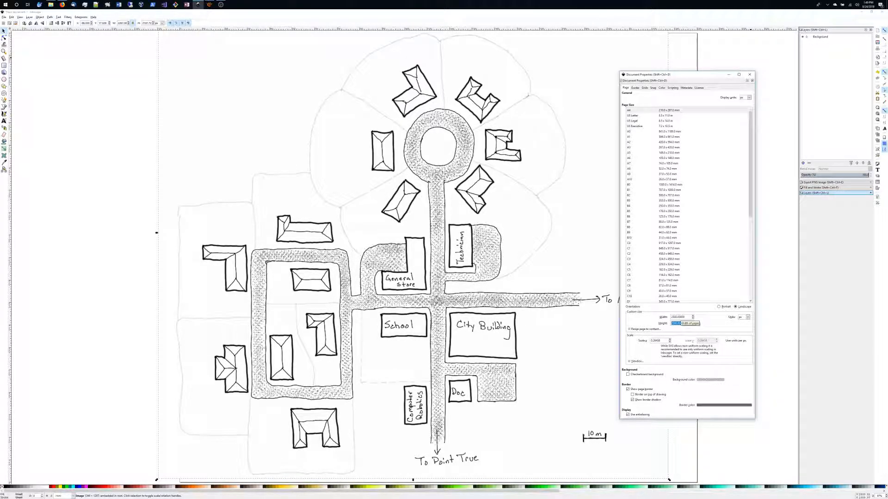
pyautogui.write('2200')
pyautogui.click(750, 73)
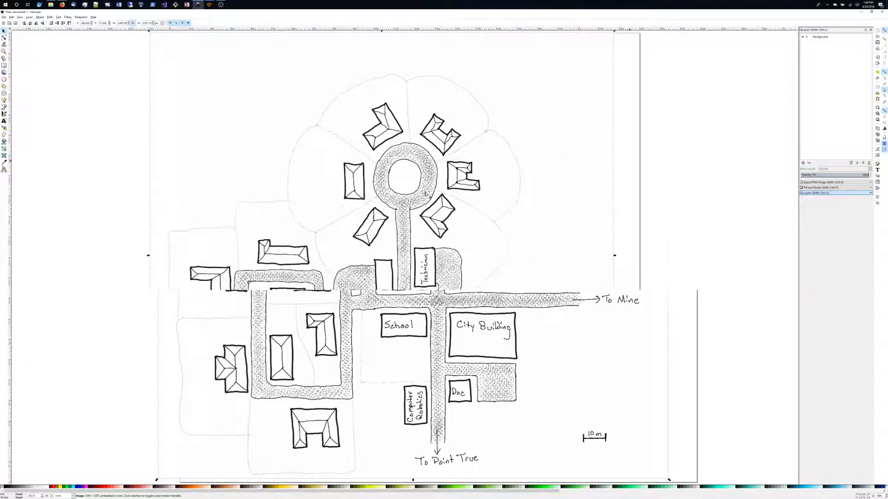
# Reposition the map image so it fits within the resized page.
pyautogui.moveTo(419, 192)
pyautogui.mouseDown()
pyautogui.moveTo(461, 210)
pyautogui.moveTo(440, 193)
pyautogui.moveTo(444, 199)
pyautogui.mouseUp()
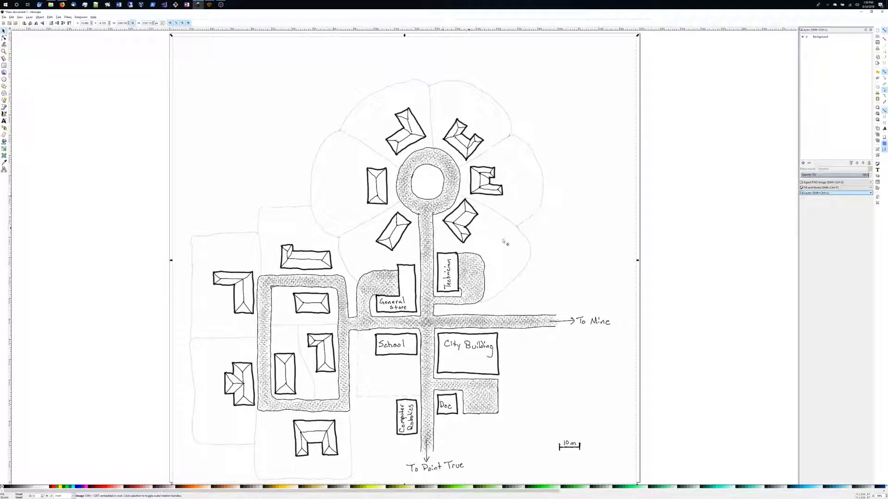
pyautogui.scroll(-2, 558, 233)
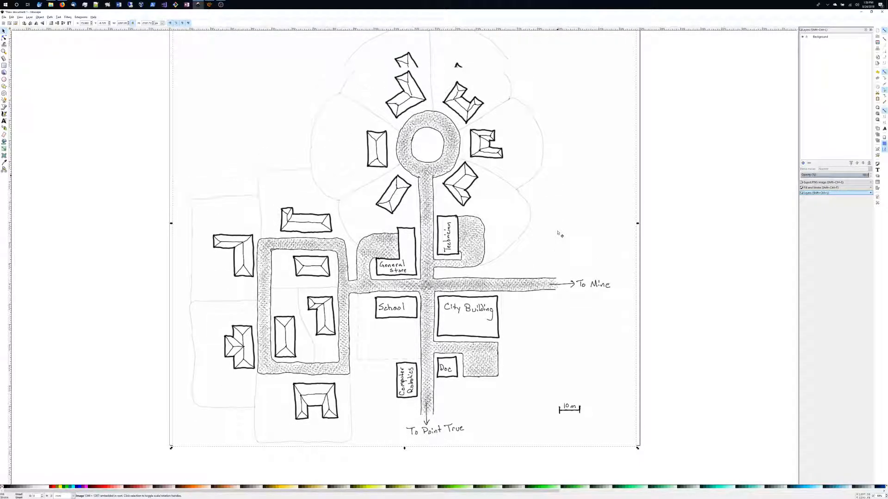
pyautogui.moveTo(491, 217); pyautogui.dragTo(491, 215)
pyautogui.scroll(4, 491, 216)
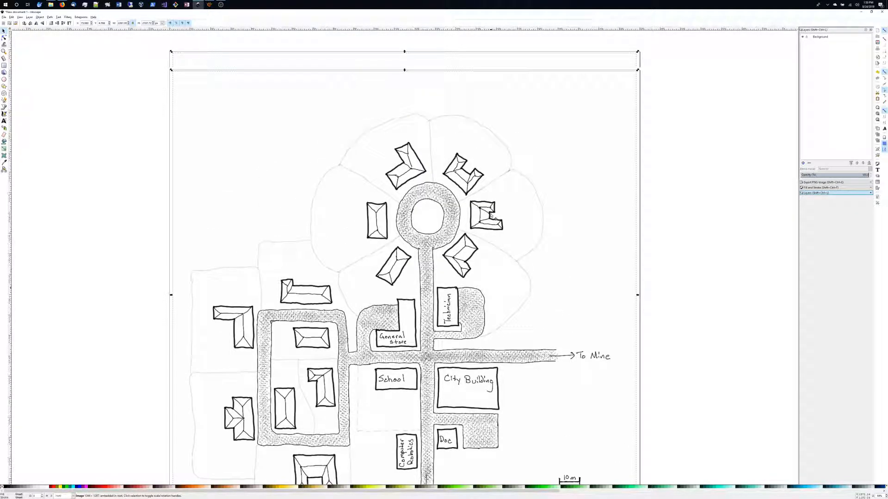
pyautogui.scroll(-3, 491, 216)
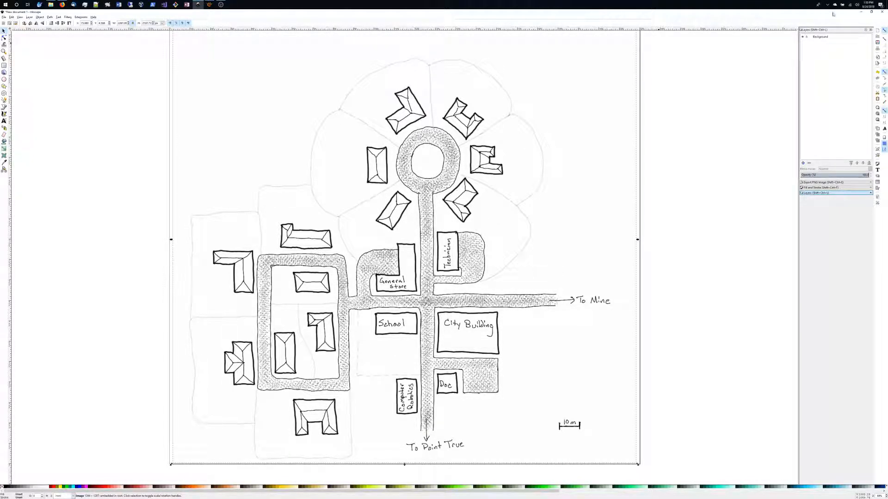
# Add a new layer named Road.
pyautogui.click(803, 163)
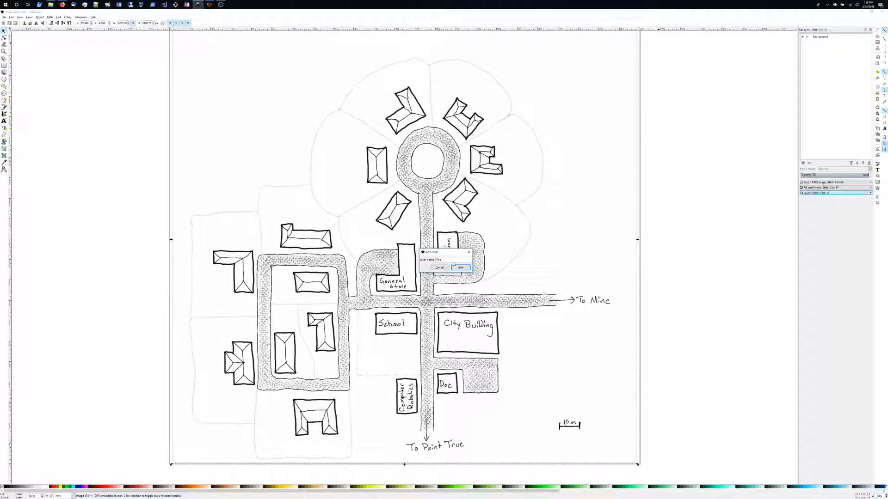
pyautogui.click(455, 267)
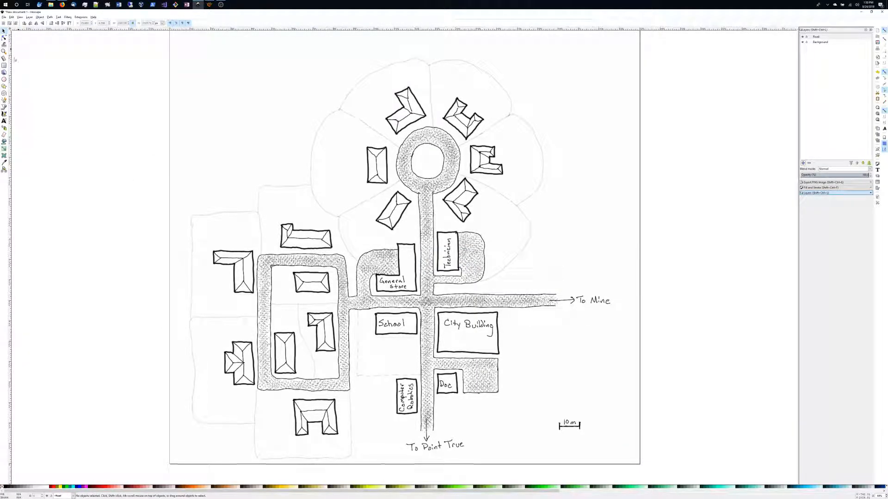
# Draw a circle over the roundabout with the Ellipse tool and center it on the roundabout.
pyautogui.click(5, 80)
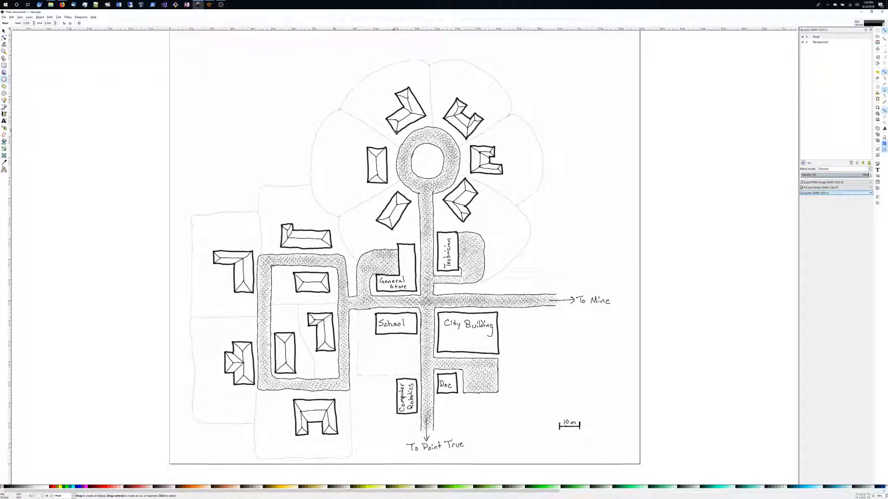
pyautogui.moveTo(396, 132); pyautogui.dragTo(484, 205)
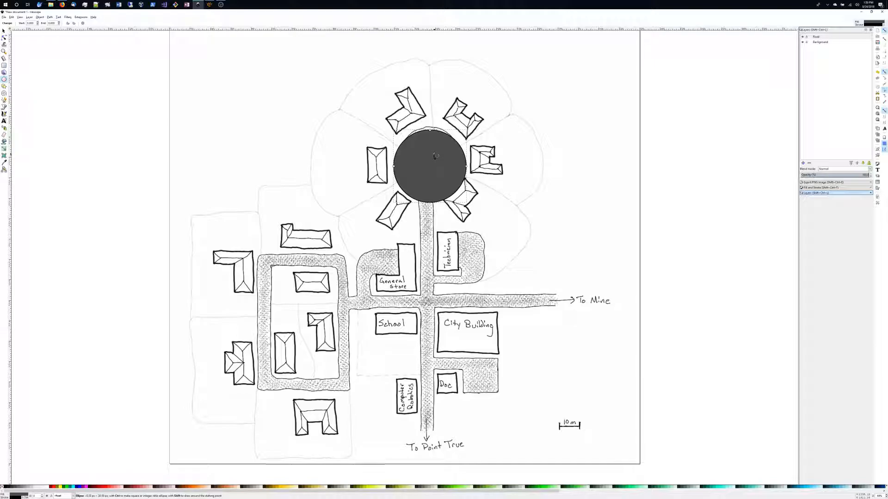
pyautogui.hotkey('ctrl', 'z')
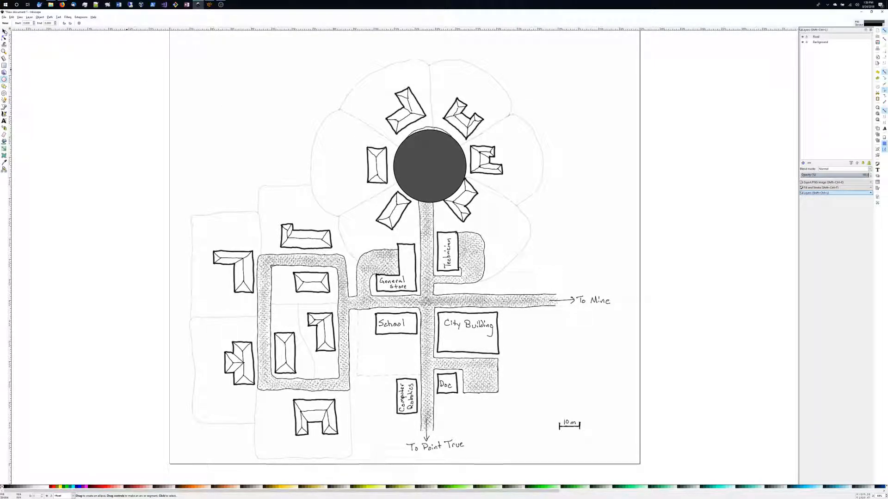
pyautogui.click(3, 30)
pyautogui.moveTo(442, 163)
pyautogui.mouseDown()
pyautogui.moveTo(480, 217)
pyautogui.moveTo(441, 158)
pyautogui.mouseUp()
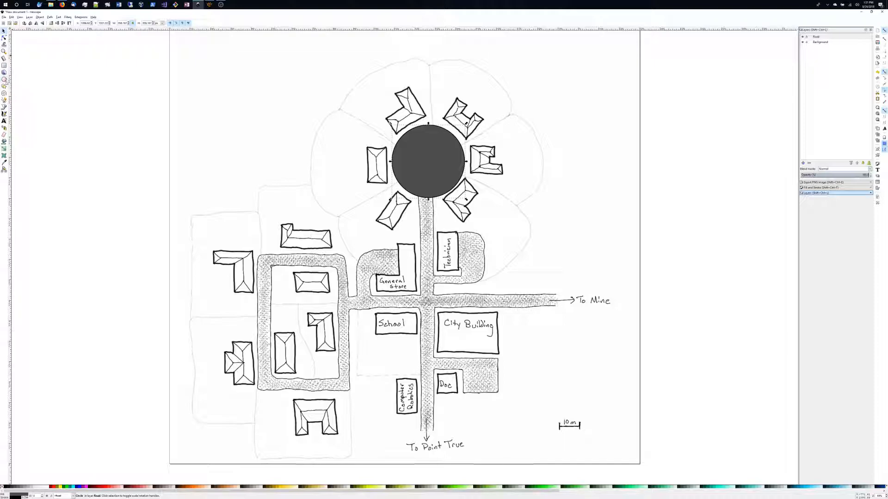
# Draw a second, smaller circle and move it onto the center of the roundabout circle.
pyautogui.click(4, 79)
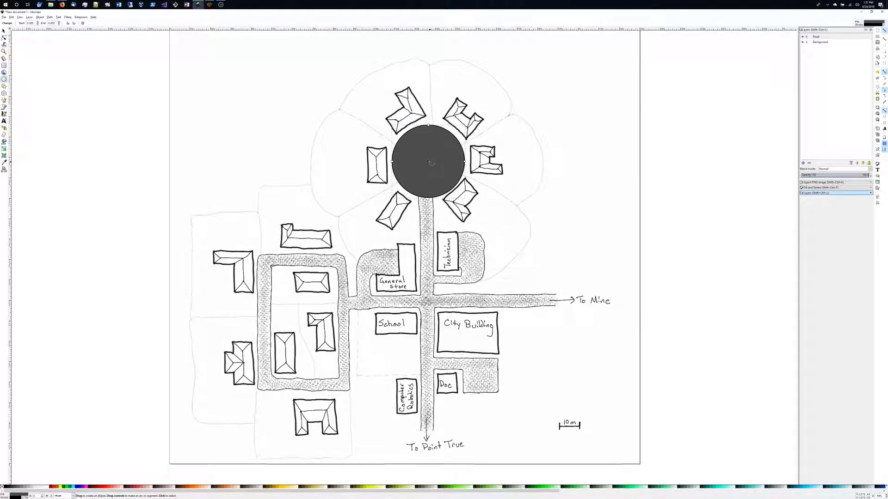
pyautogui.moveTo(429, 161)
pyautogui.mouseDown()
pyautogui.moveTo(443, 175)
pyautogui.moveTo(430, 161)
pyautogui.mouseUp()
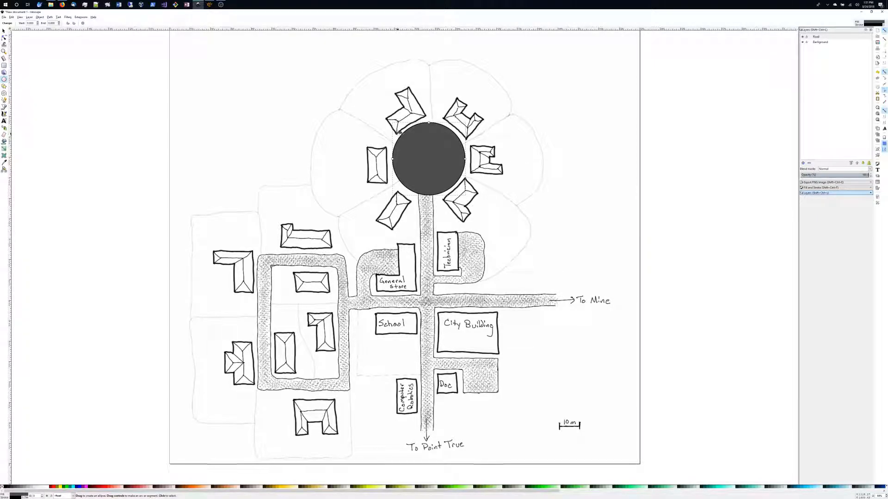
pyautogui.moveTo(516, 149); pyautogui.dragTo(569, 193)
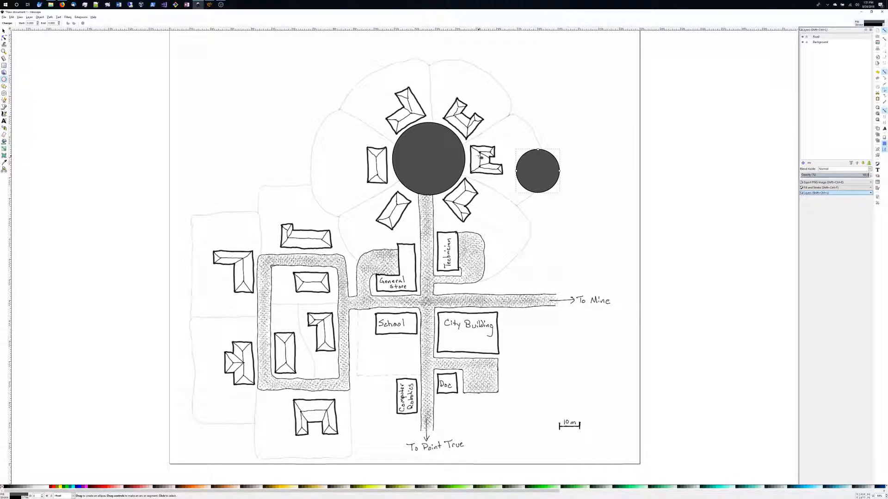
pyautogui.hotkey('alt', 'Tab')
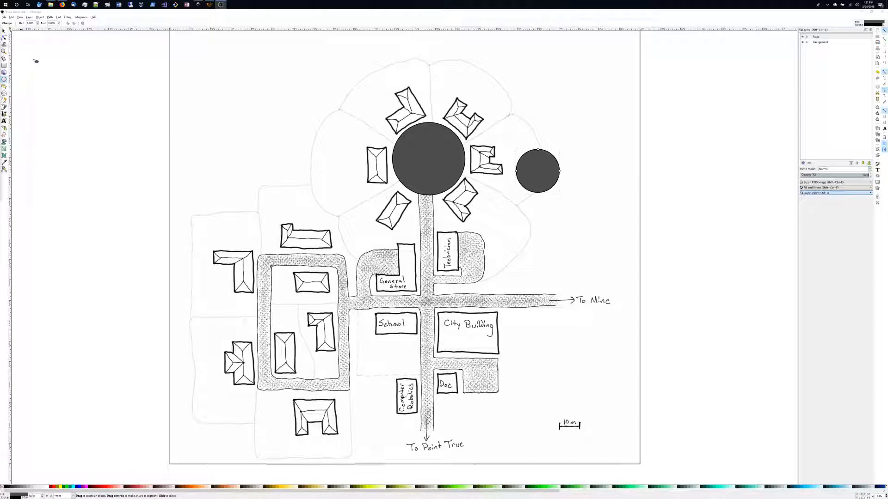
pyautogui.click(3, 32)
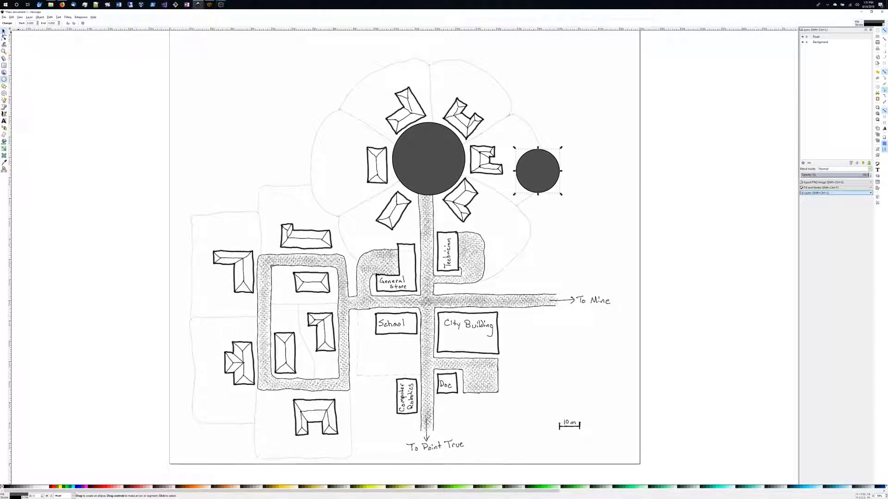
pyautogui.moveTo(530, 181); pyautogui.dragTo(427, 165)
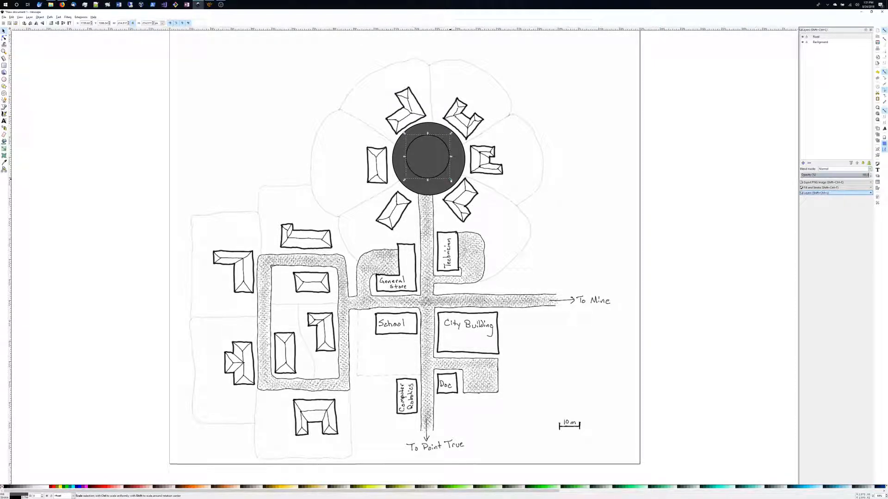
# Resize the inner circle with the Ellipse tool to match the roundabout's inner edge.
pyautogui.click(4, 80)
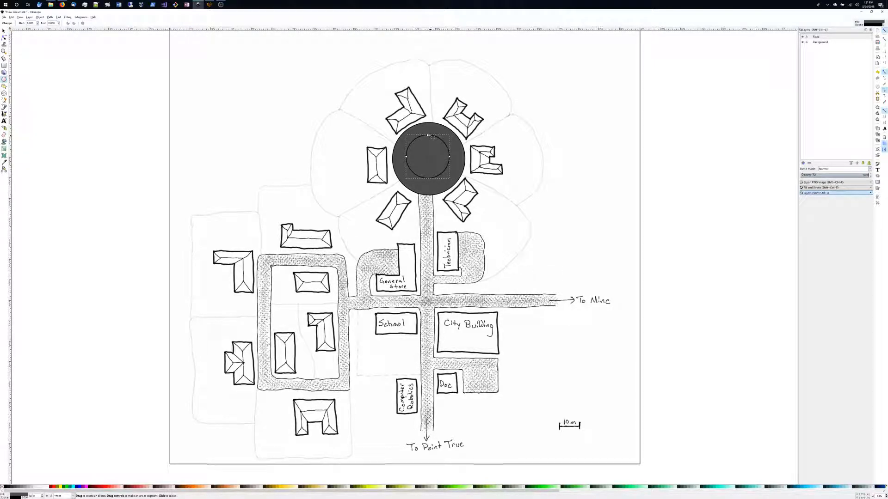
pyautogui.moveTo(429, 136); pyautogui.dragTo(427, 133)
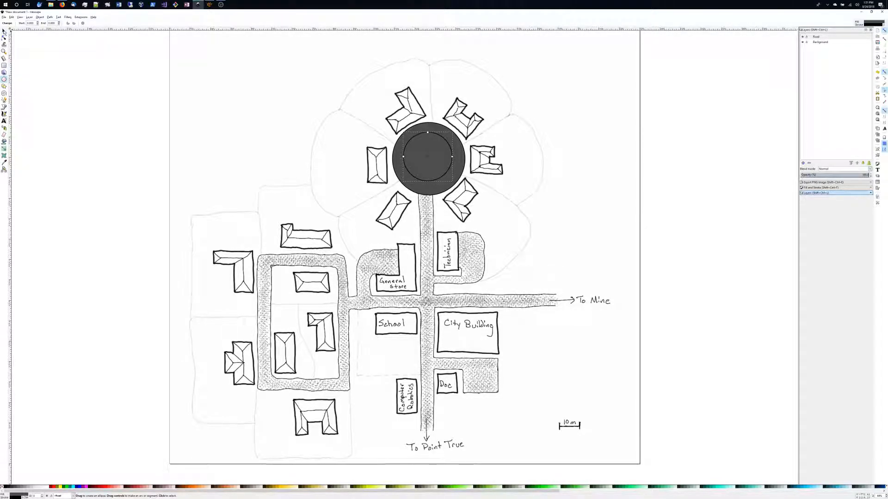
pyautogui.click(3, 30)
pyautogui.moveTo(428, 161); pyautogui.dragTo(430, 163)
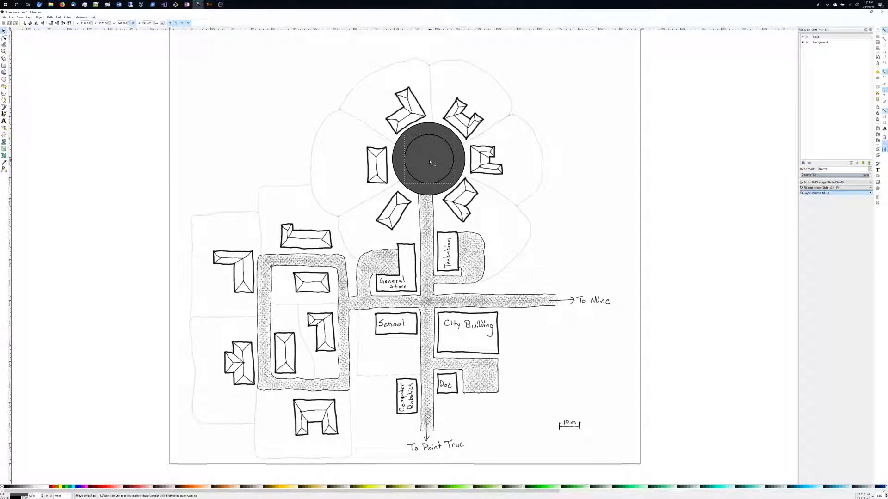
pyautogui.click(426, 124)
pyautogui.press('e')
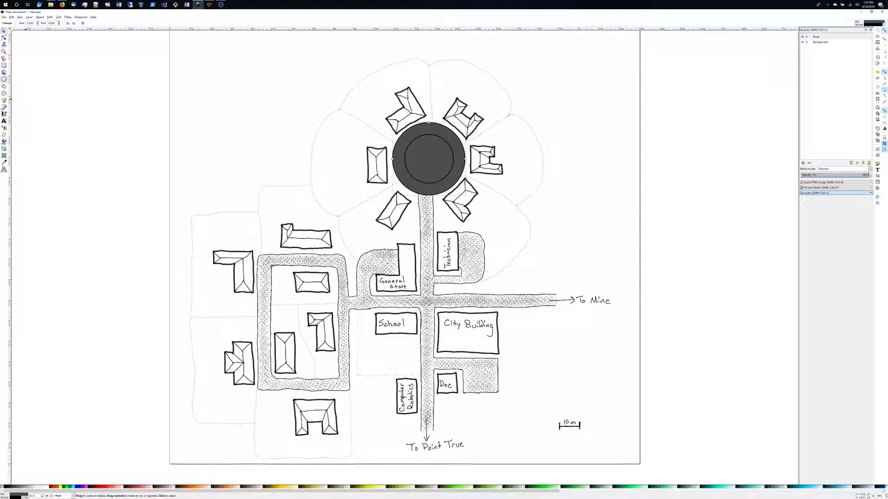
# Set the outer roundabout circle's width to 350.
pyautogui.click(4, 30)
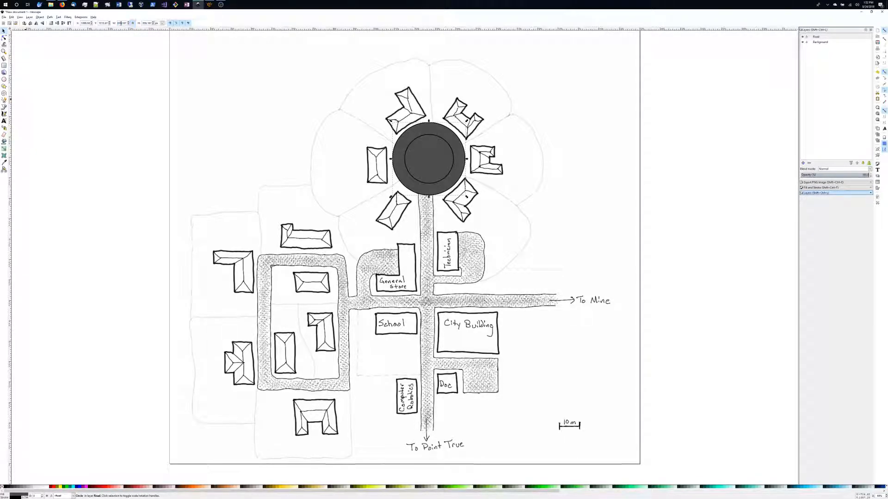
pyautogui.doubleClick(120, 24)
pyautogui.write('35')
pyautogui.write('0')
pyautogui.press('Return')
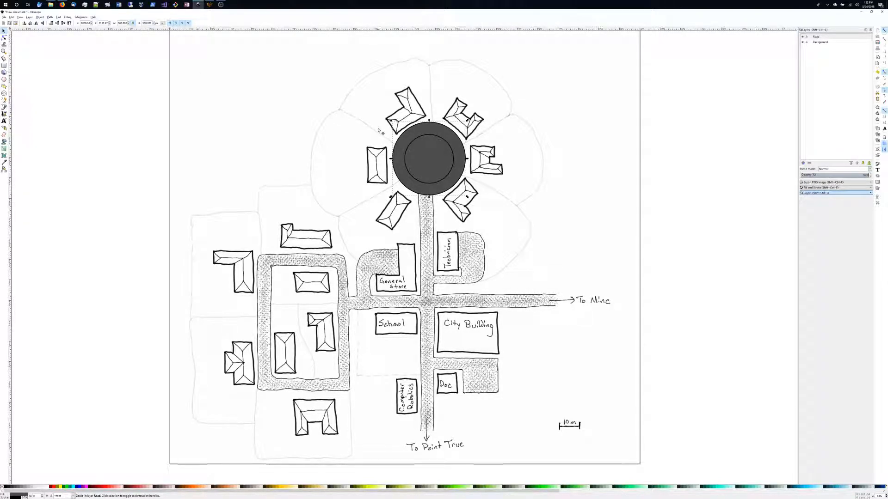
# Select the inner circle and set its width to 240.
pyautogui.click(440, 154)
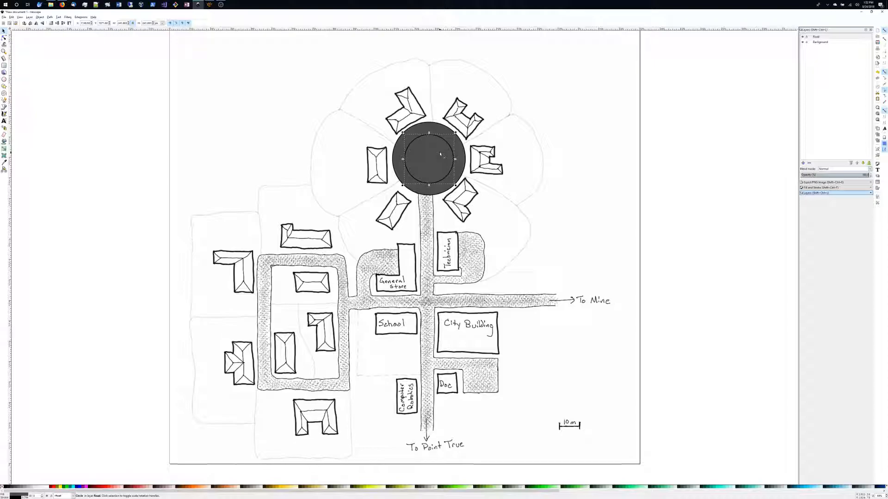
pyautogui.doubleClick(122, 24)
pyautogui.write('240')
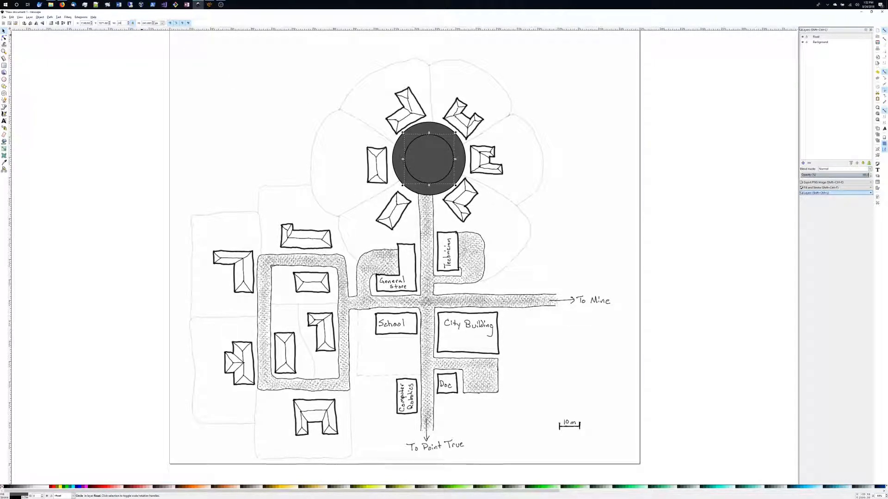
pyautogui.press('Return')
# Select both circles and subtract the inner circle from the outer one to form a ring with the Difference path operation.
pyautogui.keyDown('shift'); pyautogui.click(399, 159); pyautogui.keyUp('shift')
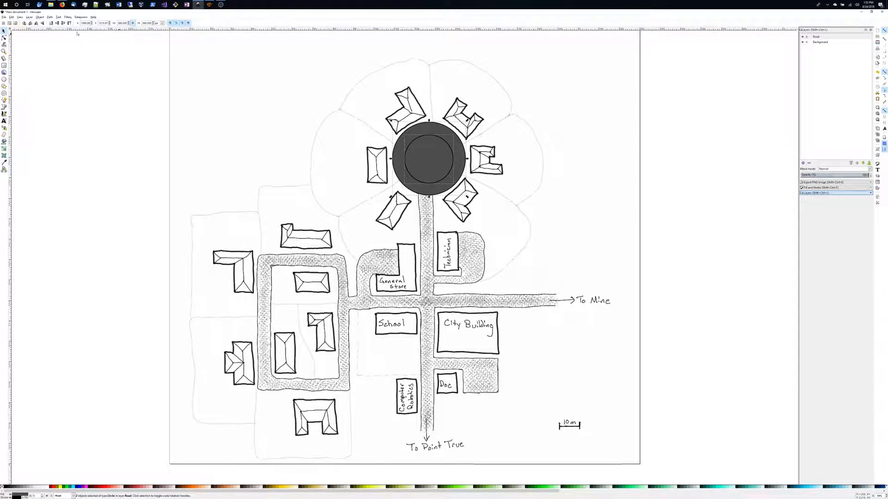
pyautogui.click(39, 19)
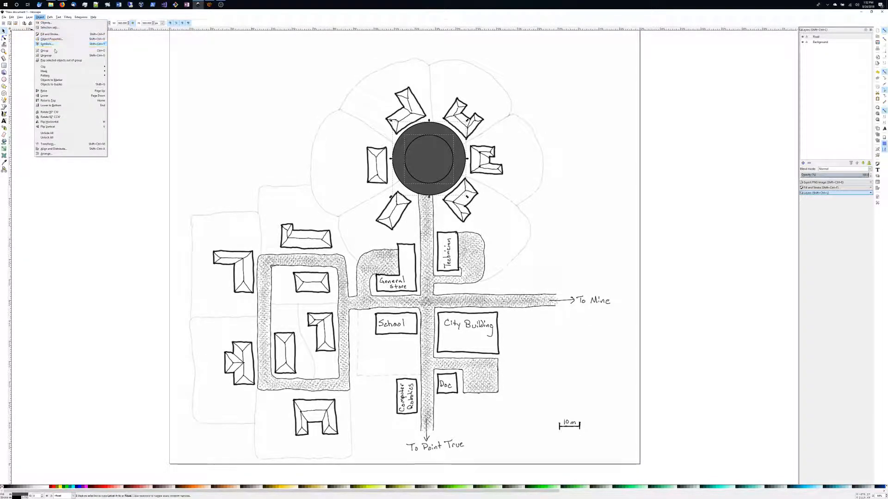
pyautogui.click(71, 149)
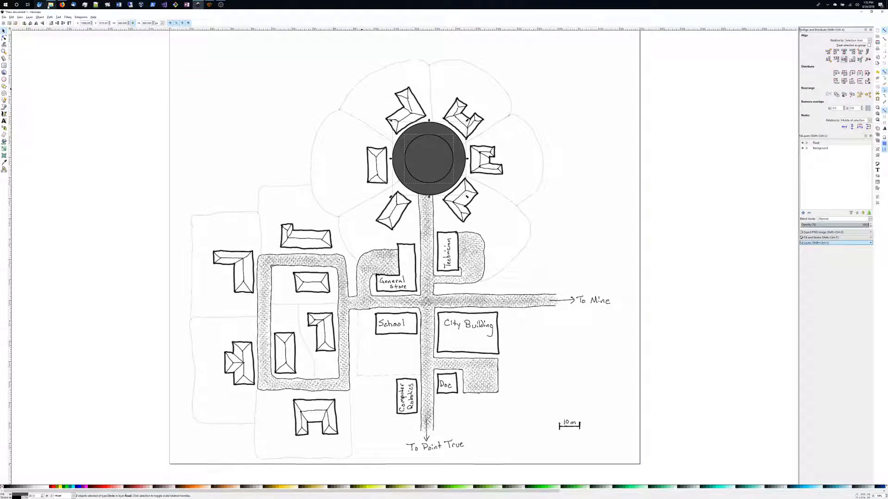
pyautogui.click(40, 17)
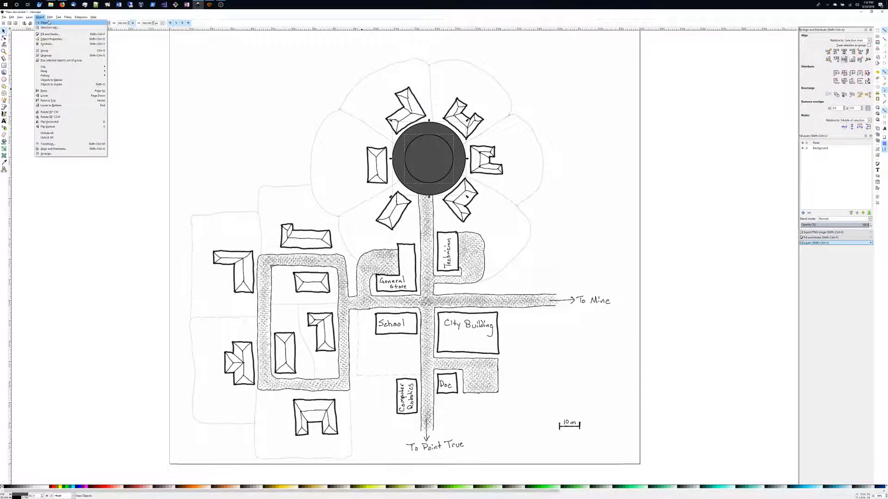
pyautogui.moveTo(50, 17)
pyautogui.click(61, 48)
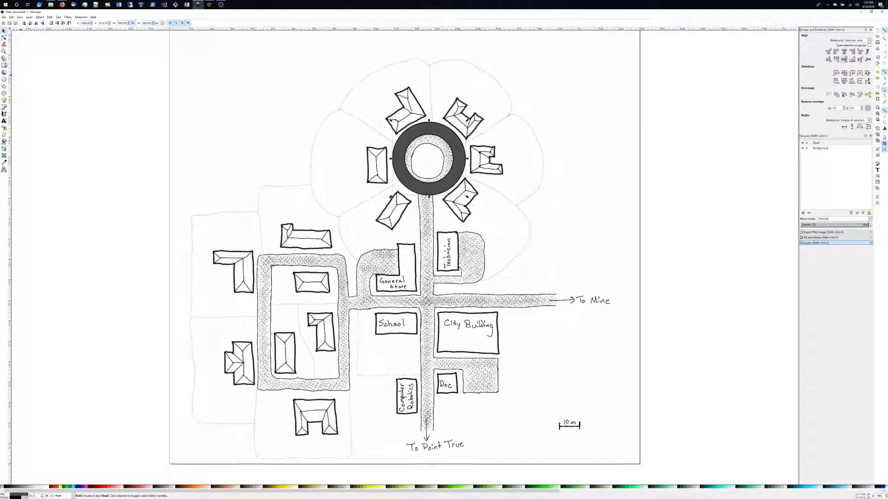
# Draw a tall rectangle along the north–south road from the roundabout to below the page and adjust its stroke width.
pyautogui.press('r')
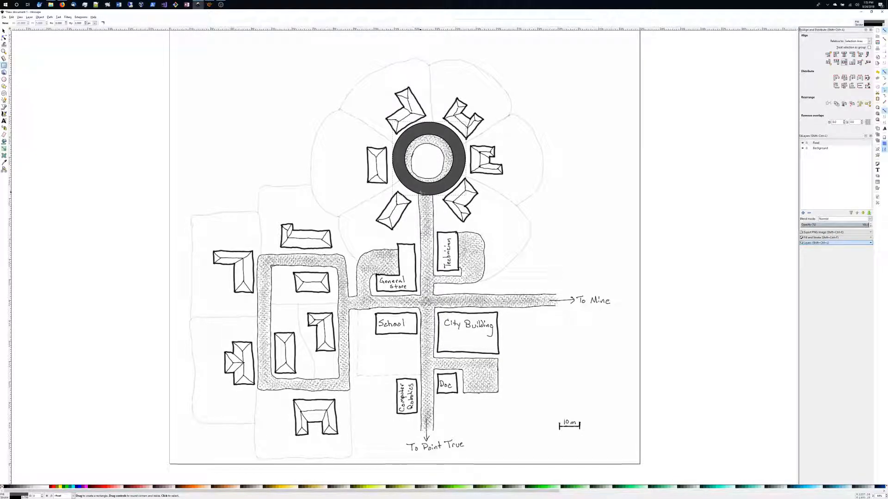
pyautogui.moveTo(420, 192); pyautogui.dragTo(436, 466)
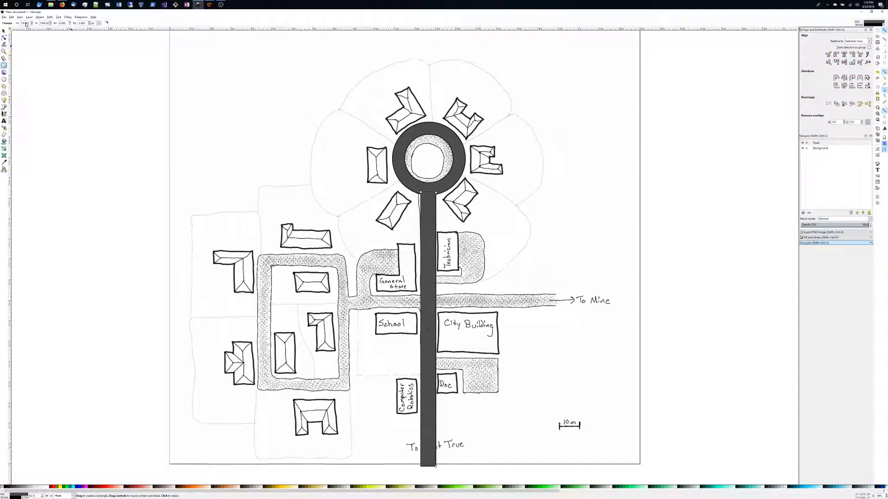
pyautogui.rightClick(25, 497)
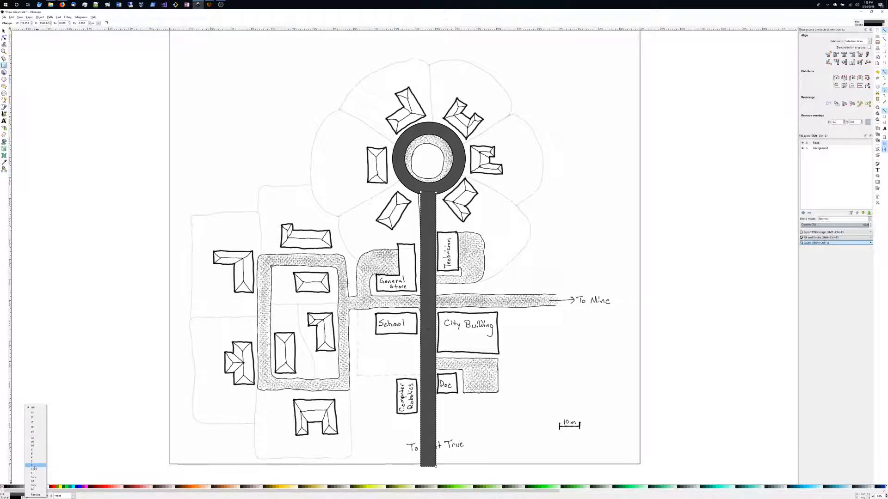
pyautogui.click(35, 470)
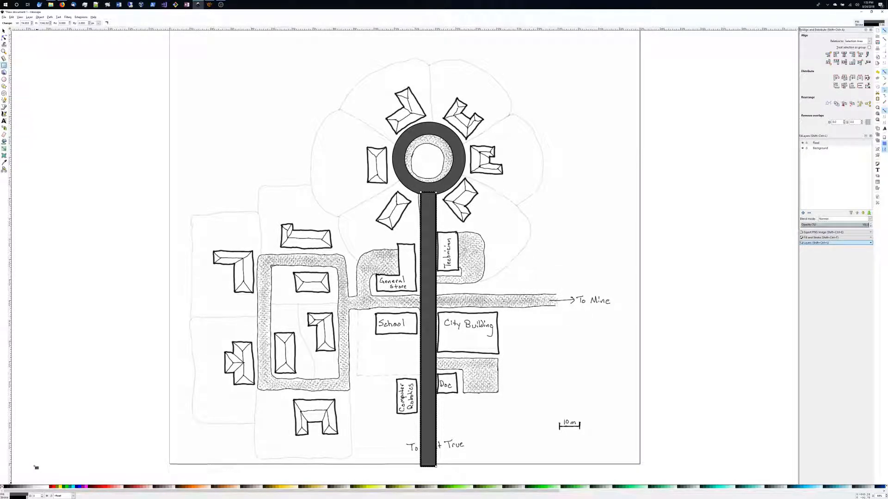
pyautogui.rightClick(21, 497)
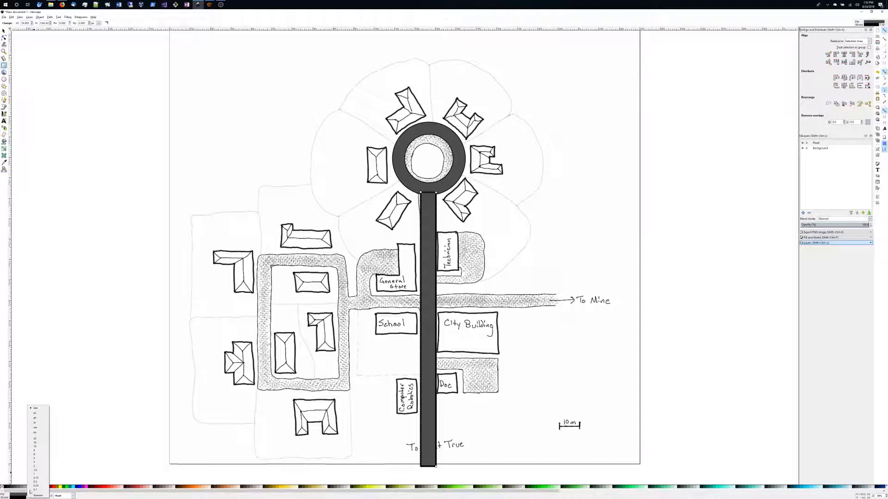
pyautogui.click(36, 479)
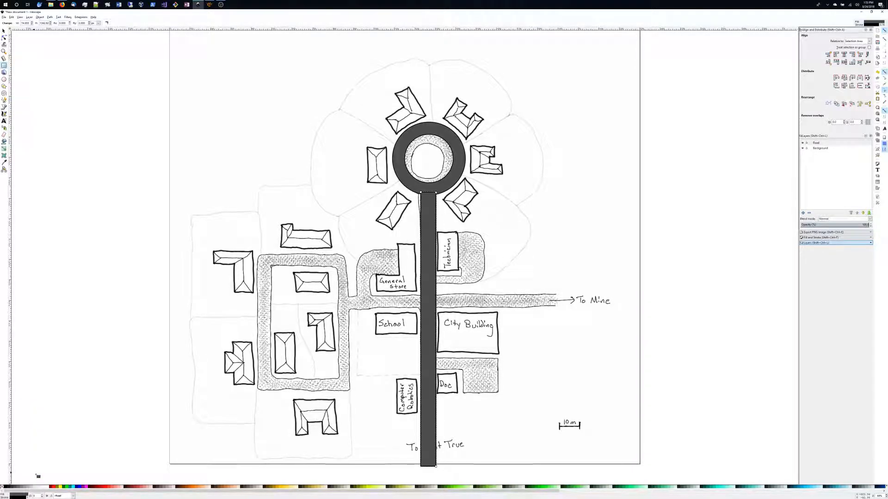
pyautogui.rightClick(406, 139)
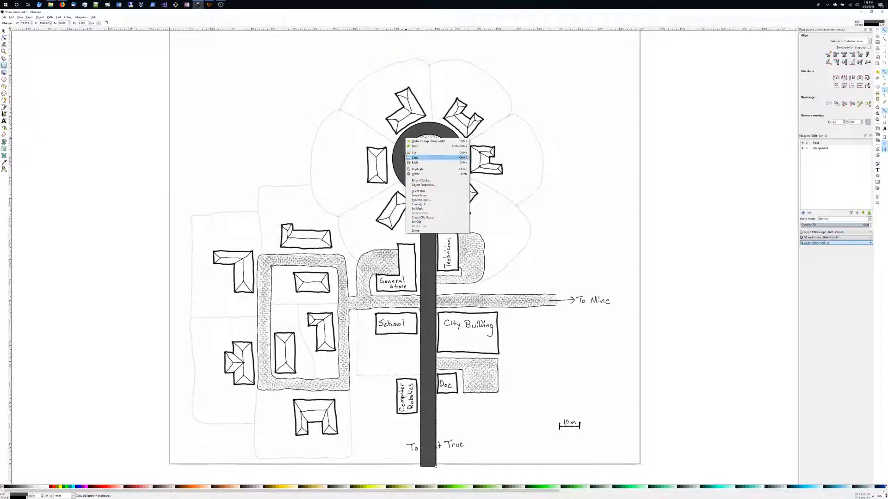
pyautogui.click(422, 222)
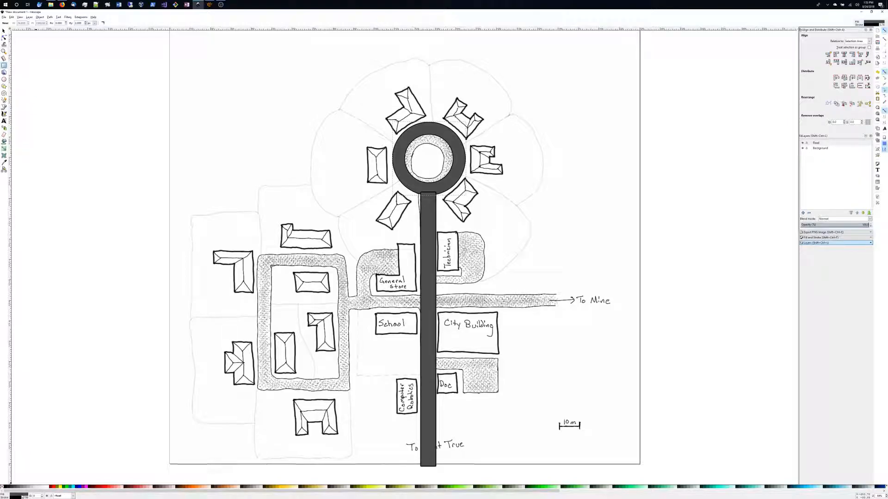
pyautogui.rightClick(24, 497)
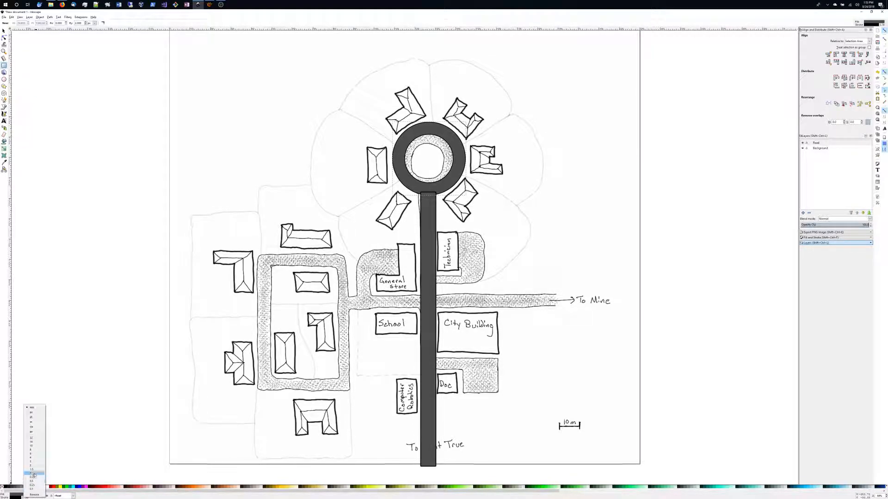
pyautogui.click(32, 473)
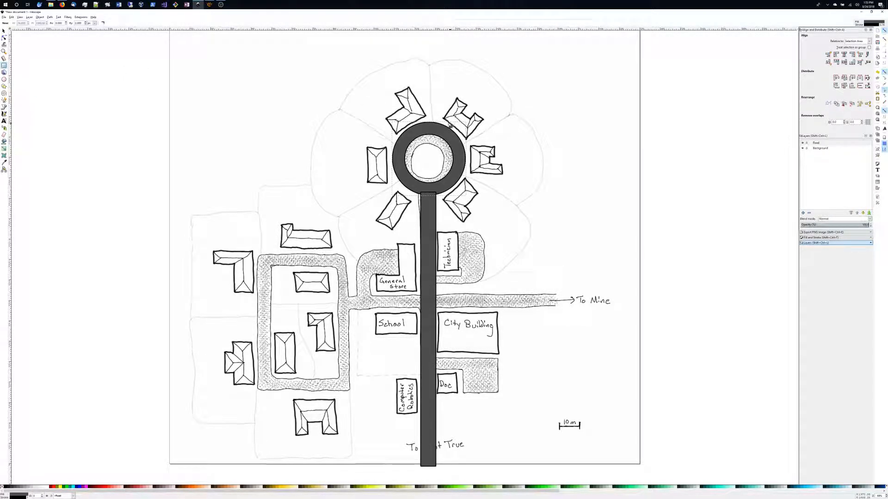
# Set the vertical road rectangle's width to 60 and move its top back up to the roundabout ring.
pyautogui.click(4, 31)
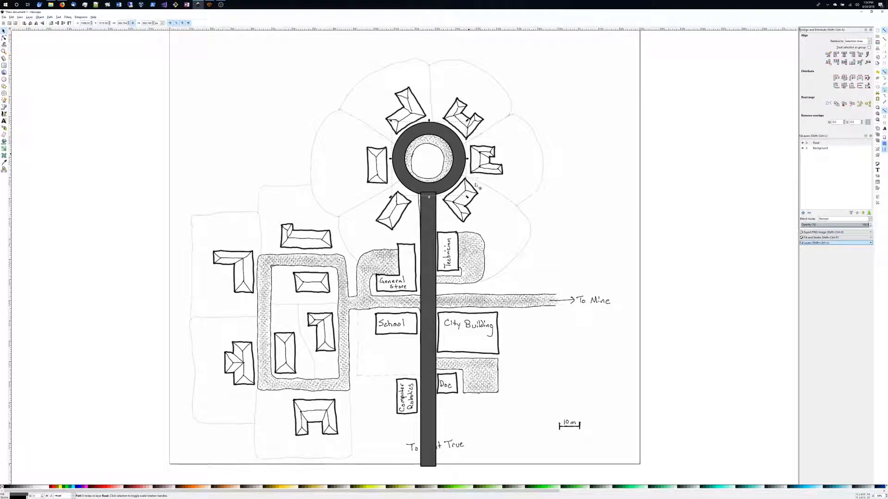
pyautogui.click(435, 209)
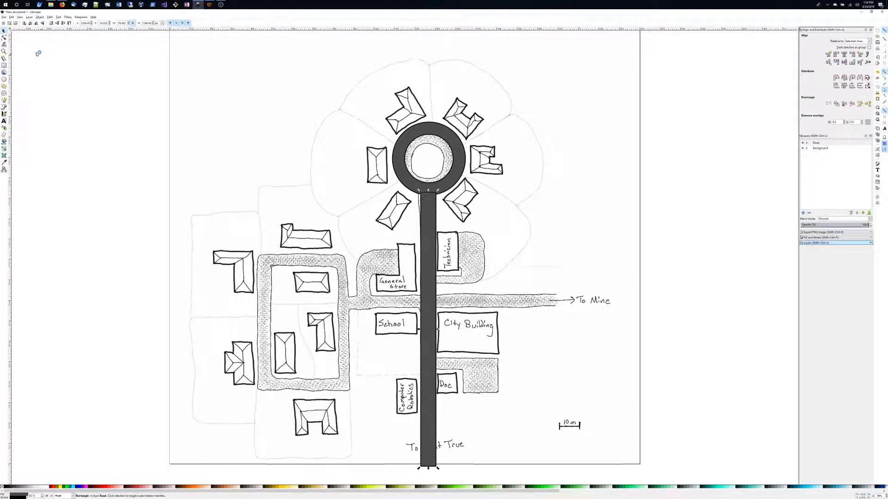
pyautogui.doubleClick(122, 23)
pyautogui.write('60')
pyautogui.press('Return')
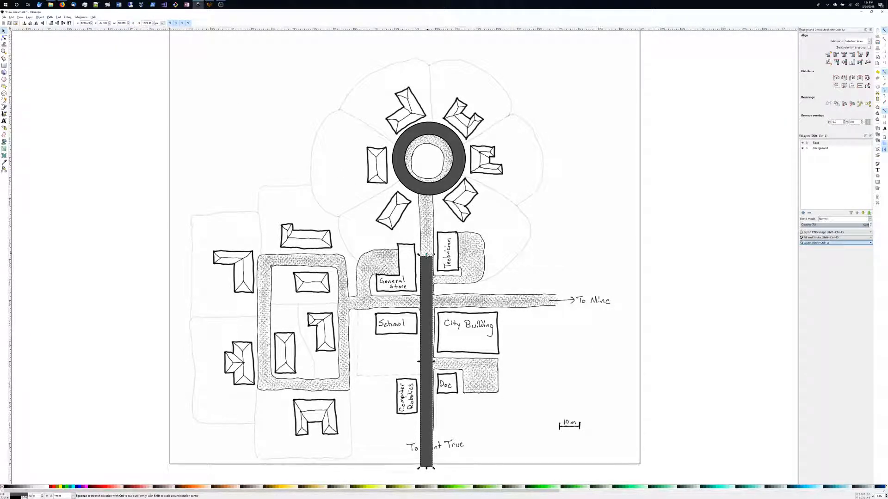
pyautogui.moveTo(426, 254); pyautogui.dragTo(428, 190)
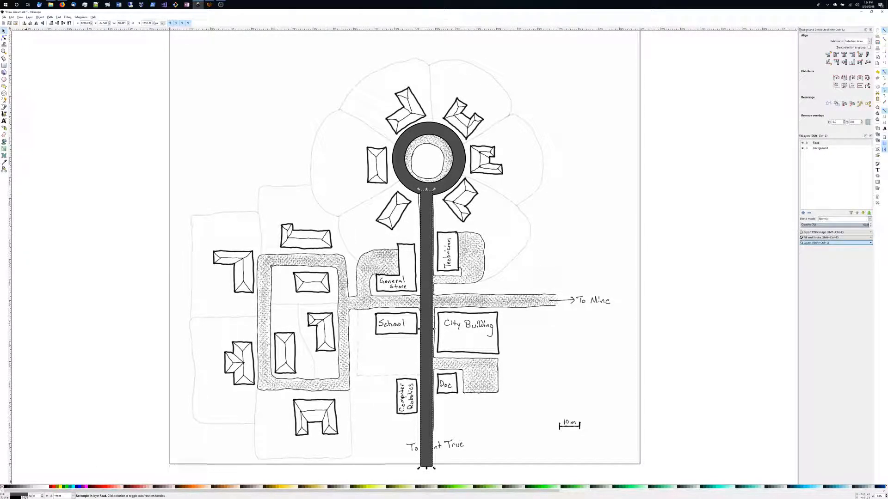
# Change the vertical road rectangle's stroke width once more.
pyautogui.click(25, 497)
pyautogui.rightClick(25, 498)
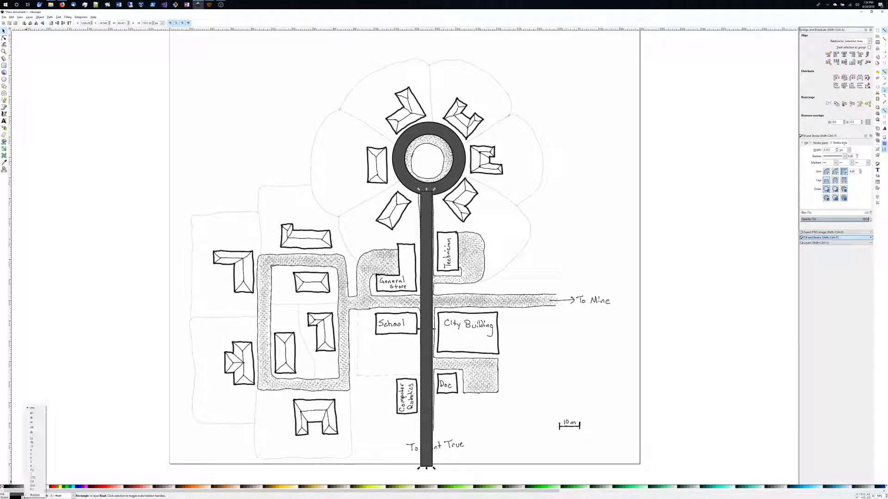
pyautogui.click(31, 474)
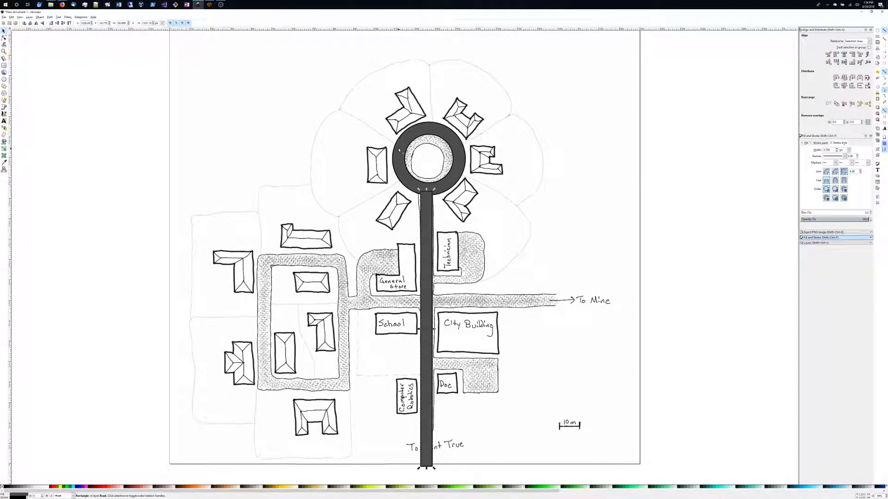
# Duplicate the road rectangle, rotate the copy 90°, and place it along the east–west road.
pyautogui.click(424, 304)
pyautogui.hotkey('ctrl', 'd')
pyautogui.rightClick(424, 304)
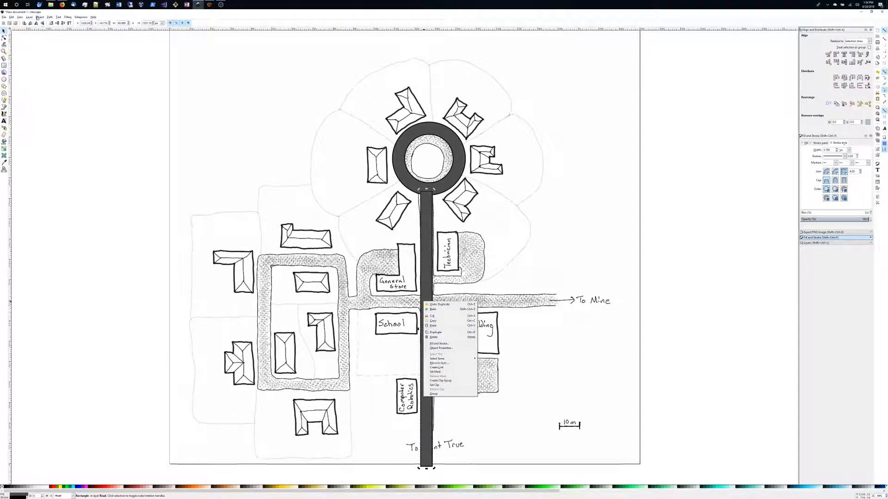
pyautogui.click(208, 95)
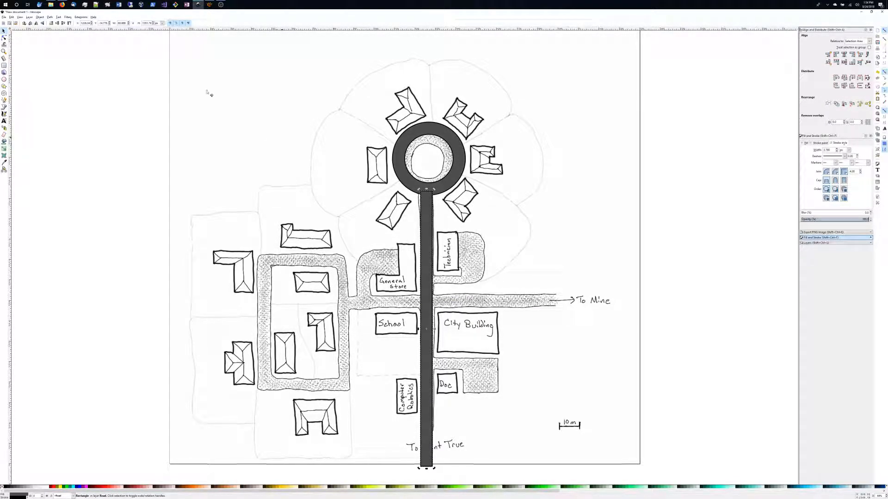
pyautogui.click(30, 23)
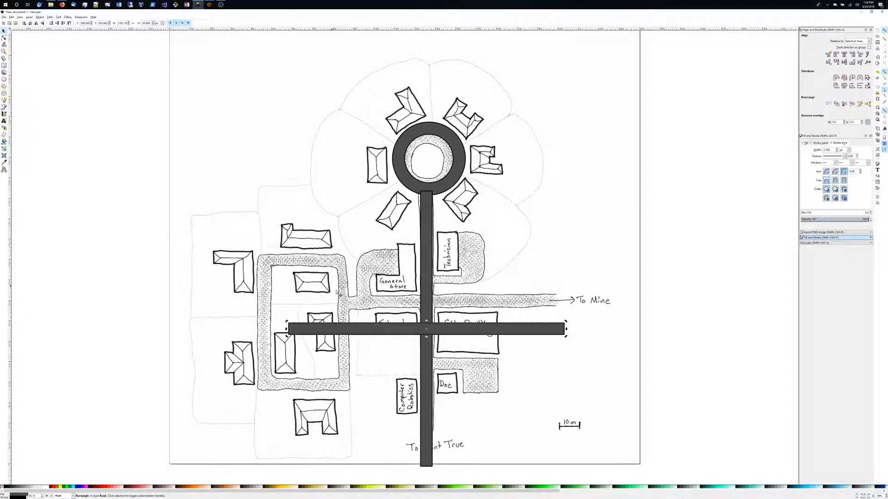
pyautogui.moveTo(417, 331); pyautogui.dragTo(468, 305)
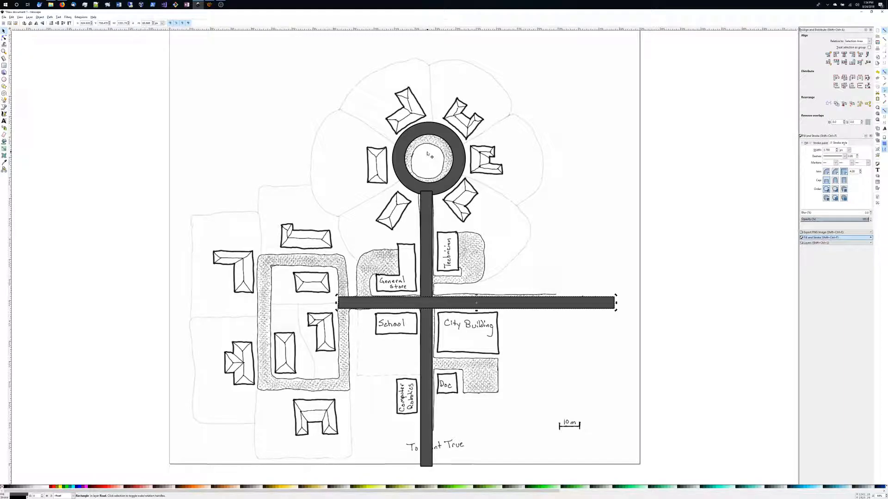
# Align the vertical road with the roundabout ring and stretch the horizontal road eastward past the page edge.
pyautogui.click(421, 192)
pyautogui.keyDown('shift'); pyautogui.click(426, 205); pyautogui.keyUp('shift')
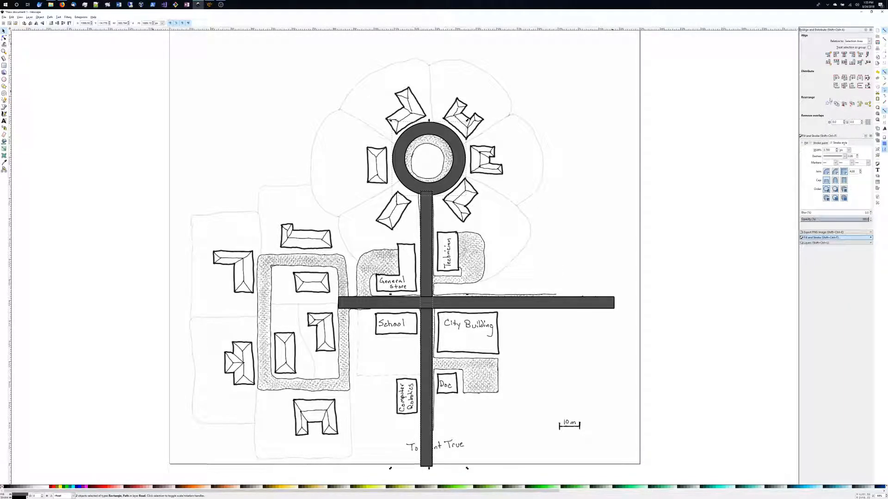
pyautogui.click(844, 55)
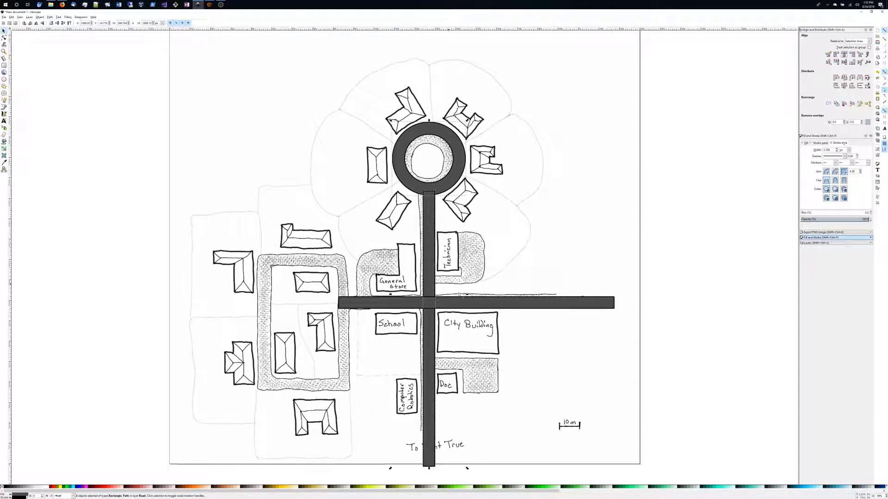
pyautogui.click(612, 303)
pyautogui.moveTo(616, 304); pyautogui.dragTo(648, 304)
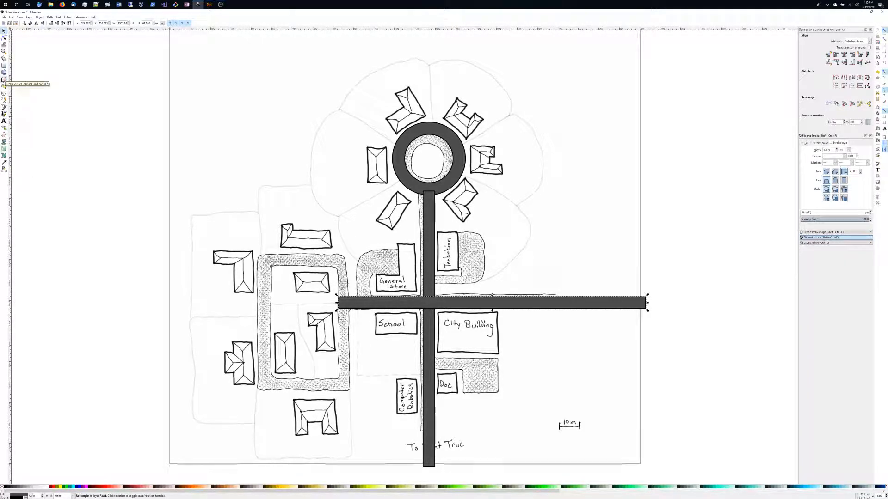
# Set the rectangle corner radius to 0 and draw a rectangle covering the western loop road block.
pyautogui.click(5, 66)
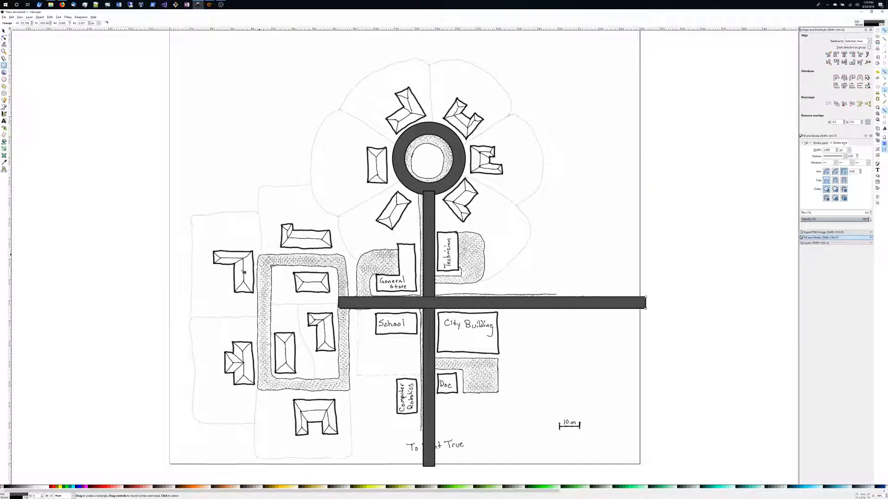
pyautogui.doubleClick(83, 23)
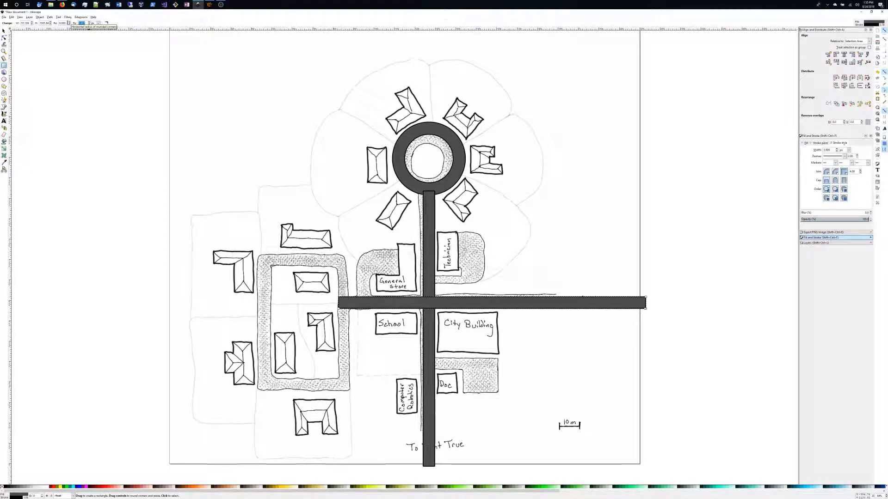
pyautogui.write('0')
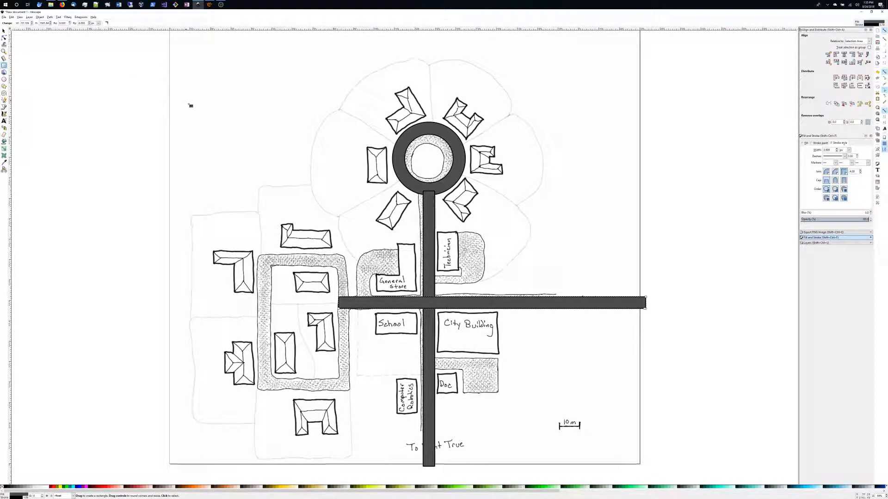
pyautogui.moveTo(259, 255)
pyautogui.mouseDown()
pyautogui.moveTo(306, 288)
pyautogui.moveTo(343, 342)
pyautogui.moveTo(350, 391)
pyautogui.mouseUp()
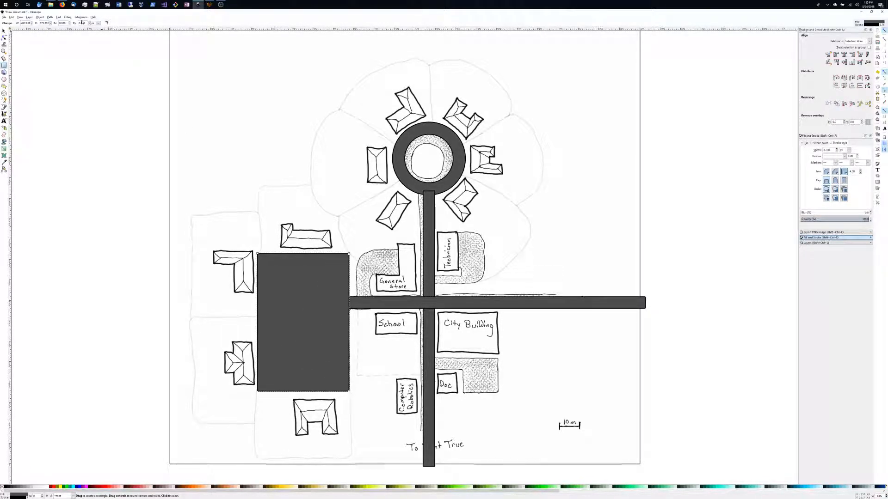
# Enter new width and height values for the western block rectangle, 448 and 672.
pyautogui.write('12')
pyautogui.press('Return')
pyautogui.doubleClick(28, 22)
pyautogui.write('448')
pyautogui.press('Tab')
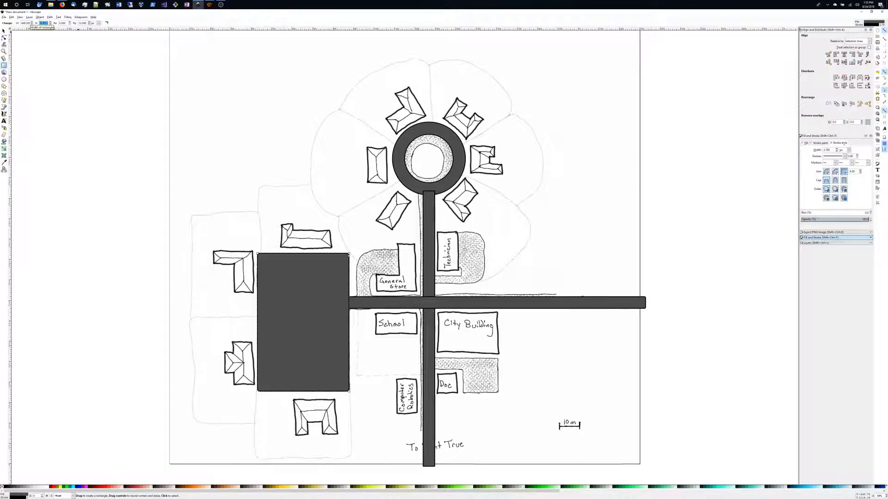
pyautogui.write('827')
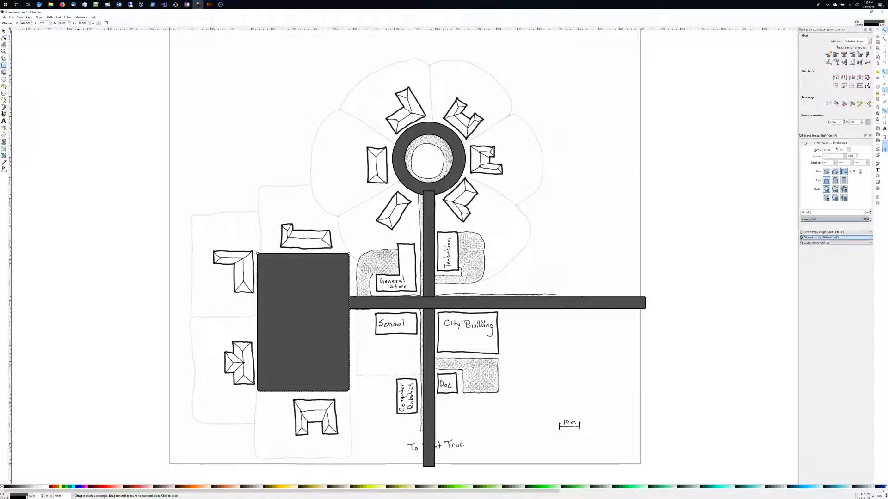
pyautogui.write('672')
pyautogui.press('Tab')
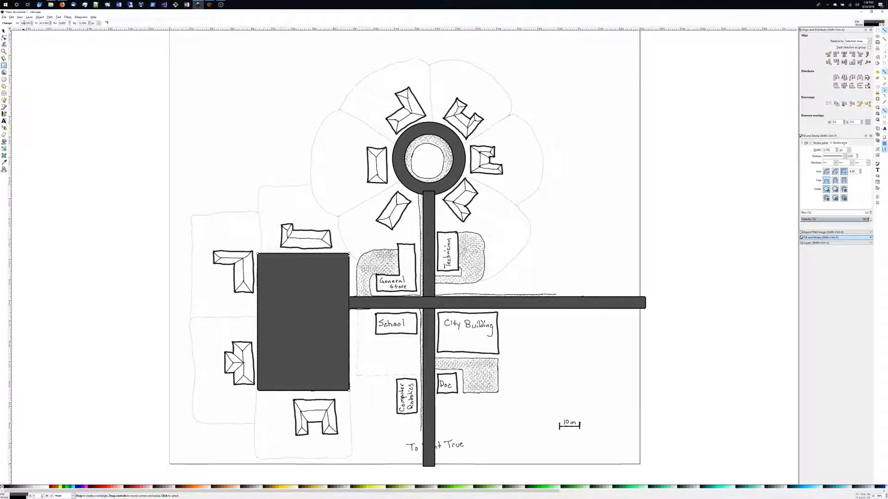
pyautogui.moveTo(299, 297); pyautogui.dragTo(338, 298)
pyautogui.hotkey('ctrl', 'z')
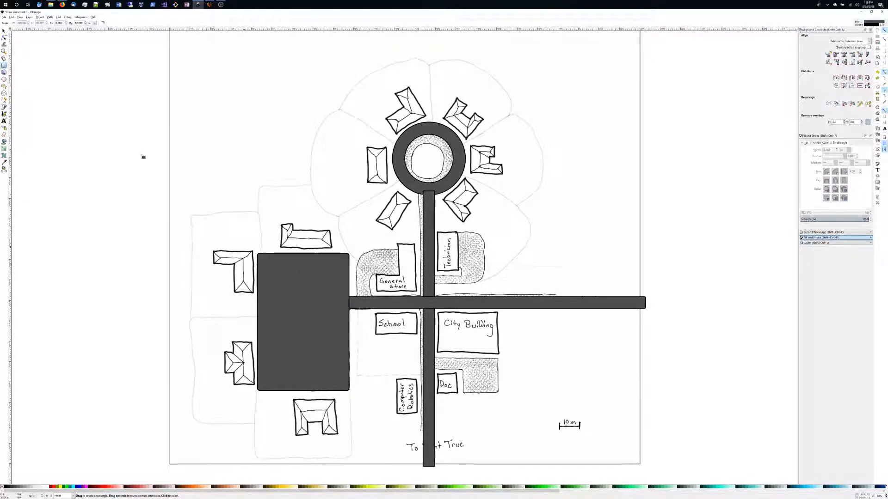
pyautogui.click(4, 32)
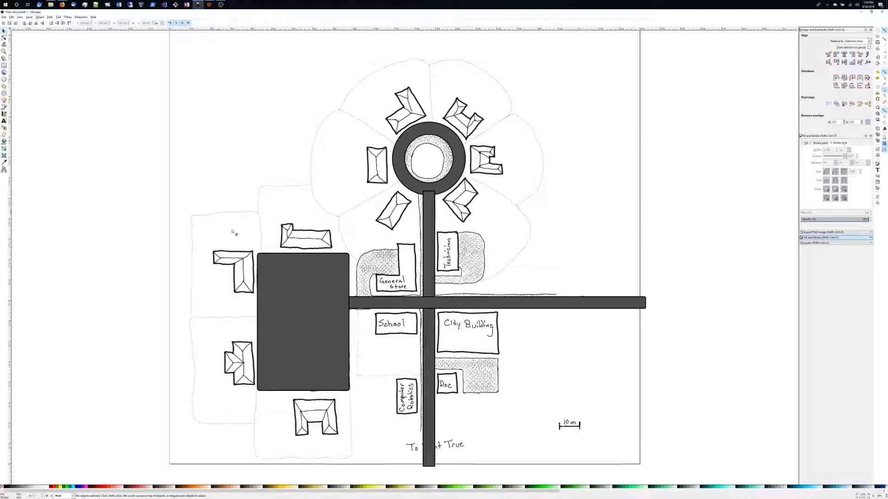
pyautogui.moveTo(285, 279); pyautogui.dragTo(307, 282)
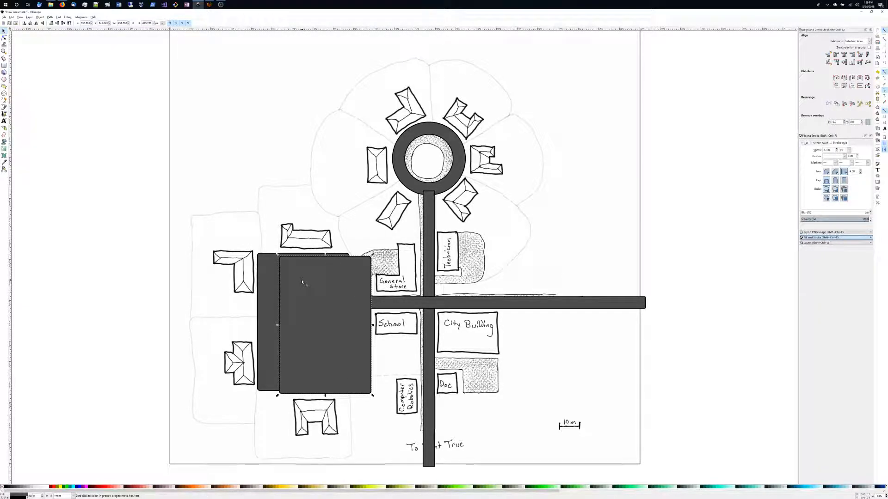
pyautogui.hotkey('ctrl', 'z')
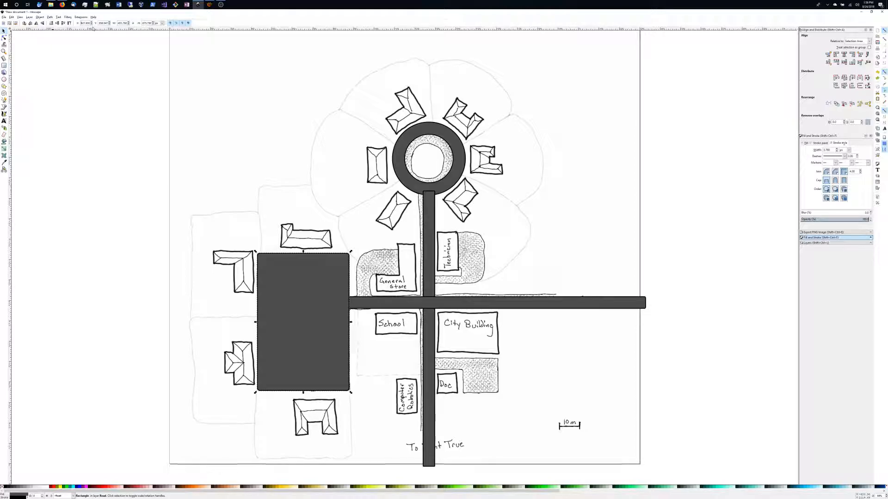
# Resize a copy of the block rectangle into a smaller inner rectangle inset inside the western block.
pyautogui.doubleClick(122, 23)
pyautogui.click(122, 24)
pyautogui.press('BackSpace')
pyautogui.press('BackSpace')
pyautogui.press('BackSpace')
pyautogui.write('38')
pyautogui.press('Tab')
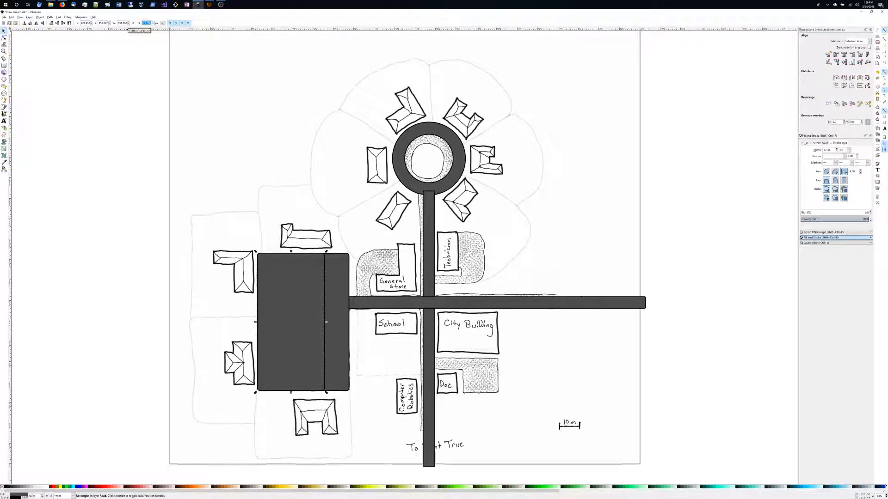
pyautogui.click(145, 24)
pyautogui.press('BackSpace')
pyautogui.press('BackSpace')
pyautogui.press('Return')
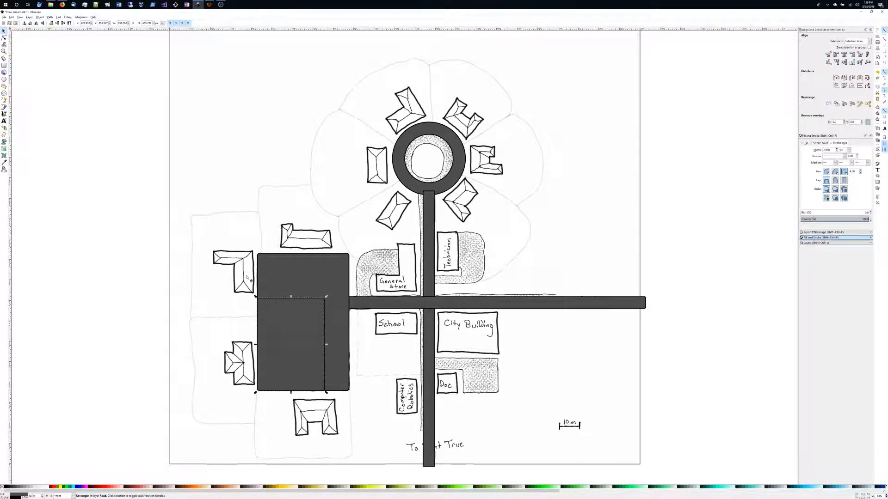
pyautogui.click(144, 23)
pyautogui.press('BackSpace')
pyautogui.write('5')
pyautogui.press('Return')
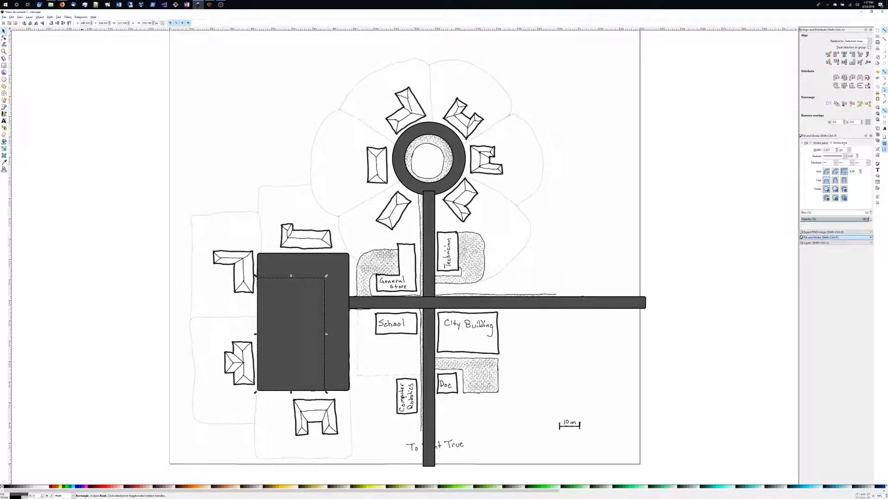
pyautogui.press('Tab')
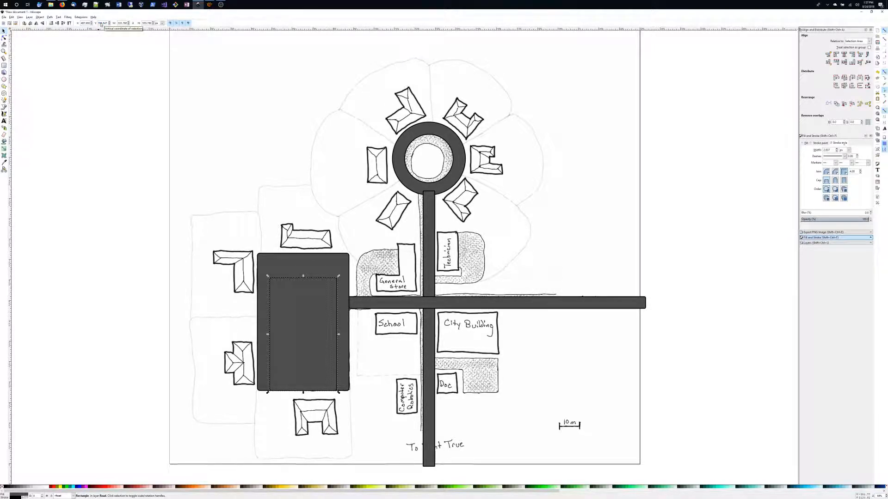
pyautogui.press('Tab')
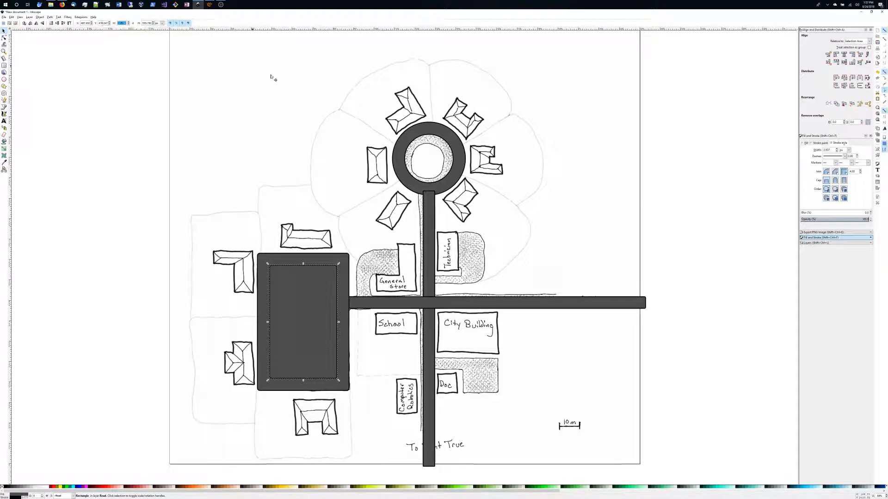
# Select both block rectangles and subtract the inner one with Path Difference to form the loop road.
pyautogui.keyDown('shift'); pyautogui.click(269, 256); pyautogui.keyUp('shift')
pyautogui.click(49, 17)
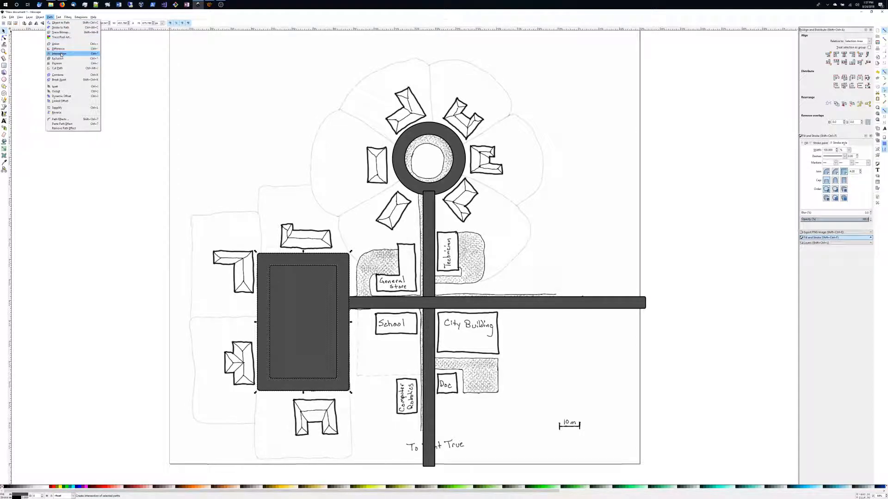
pyautogui.click(61, 49)
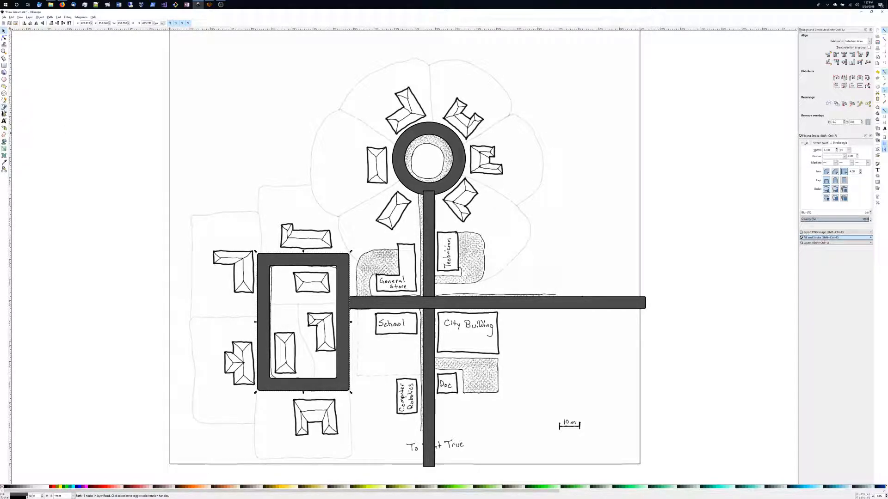
# Add a new rectangular grid to the document through Document Properties.
pyautogui.click(4, 113)
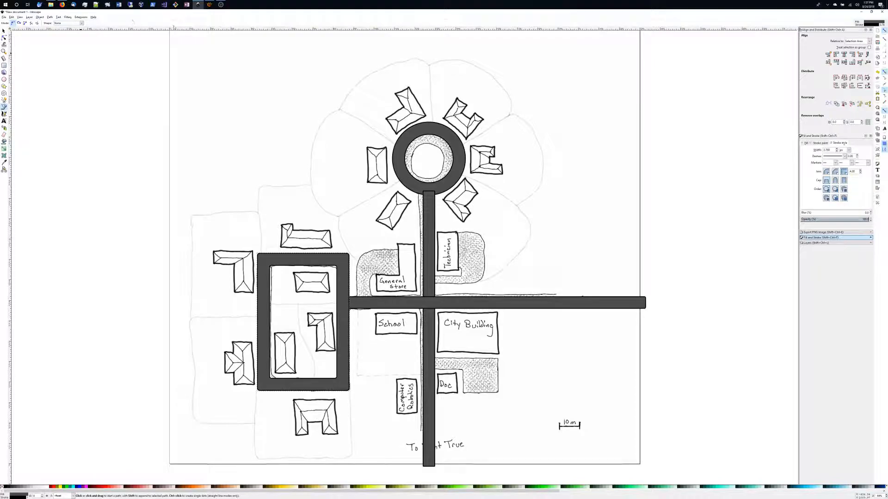
pyautogui.click(4, 18)
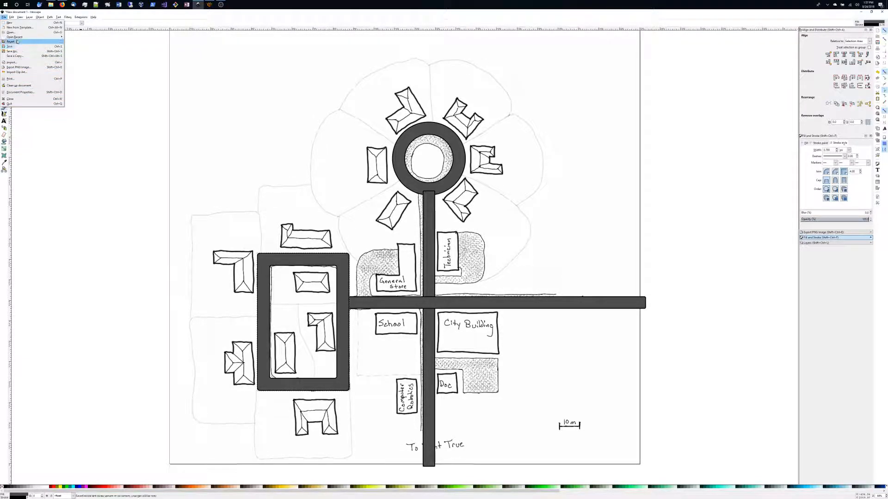
pyautogui.click(21, 93)
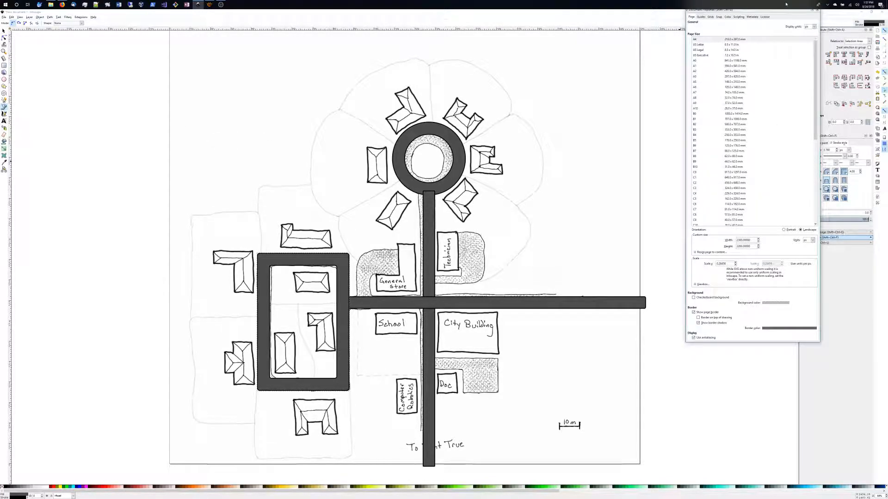
pyautogui.rightClick(608, 5)
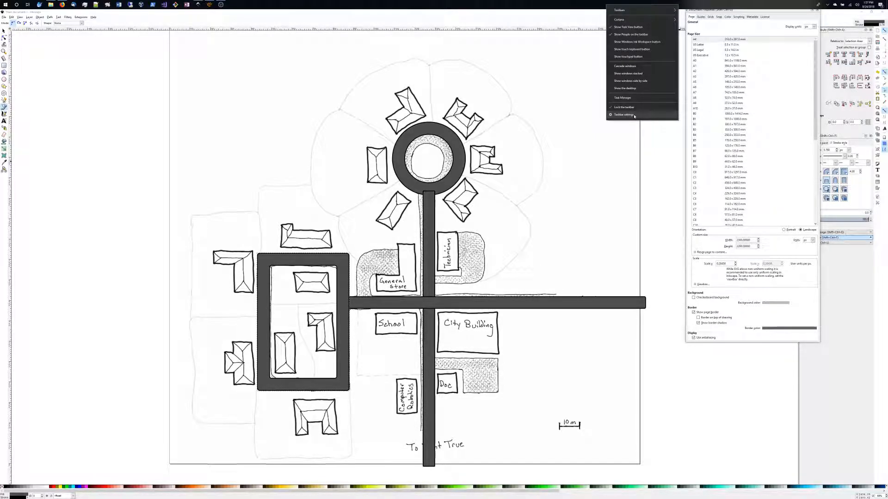
pyautogui.click(778, 75)
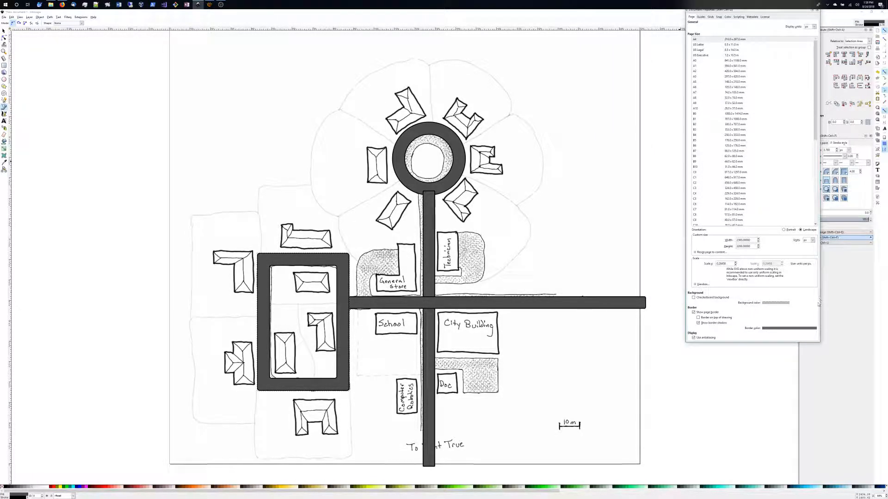
pyautogui.moveTo(810, 343); pyautogui.dragTo(811, 496)
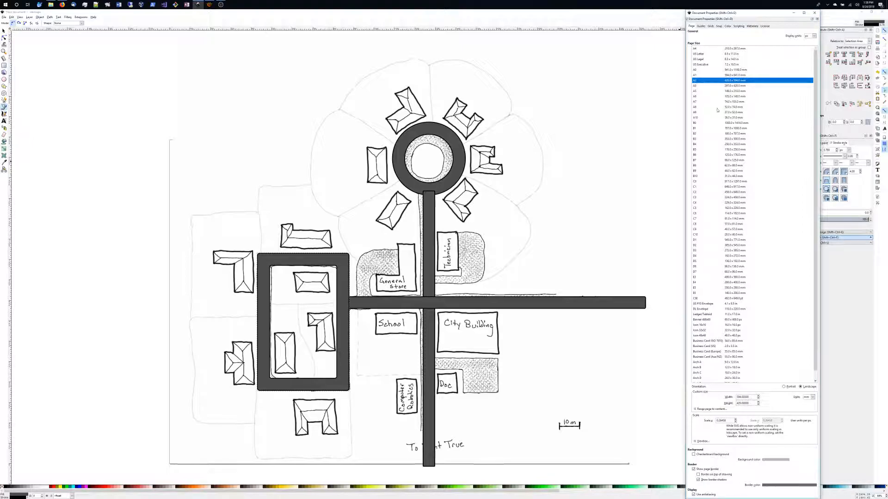
pyautogui.click(711, 26)
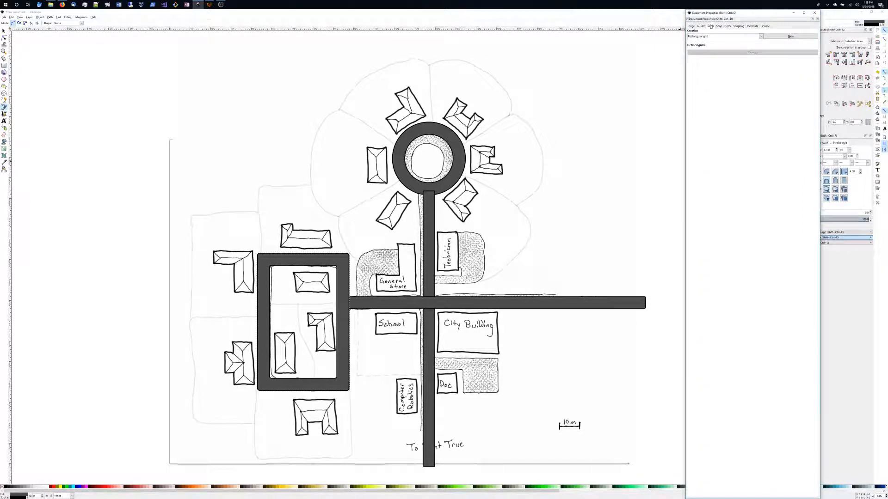
pyautogui.click(777, 36)
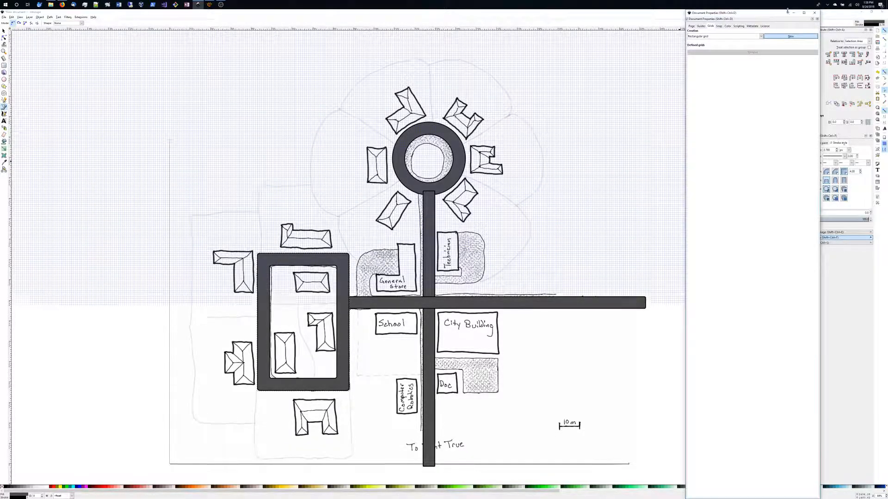
pyautogui.click(815, 23)
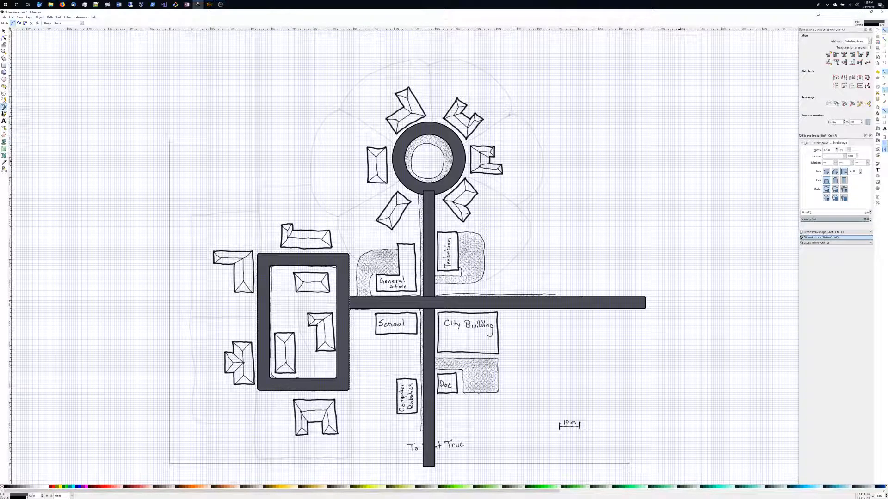
# Restore and enlarge the Inkscape window to fill the screen and reopen Document Properties.
pyautogui.click(871, 12)
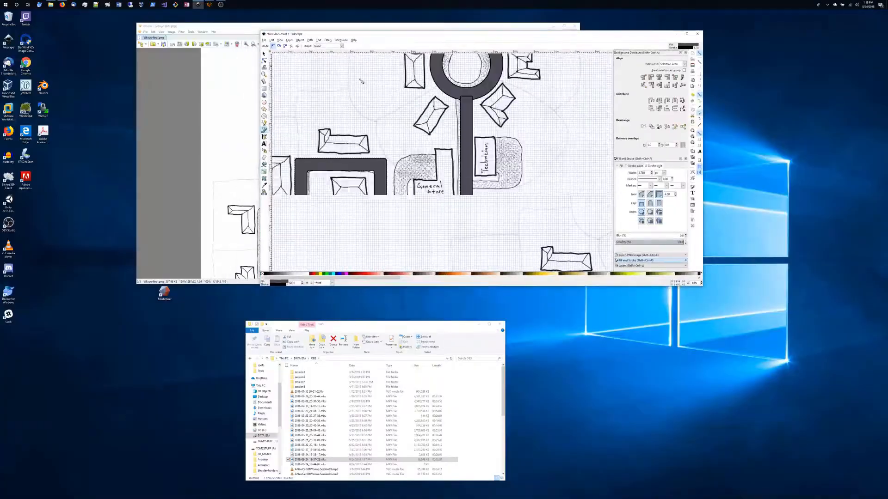
pyautogui.moveTo(259, 31); pyautogui.dragTo(2, 10)
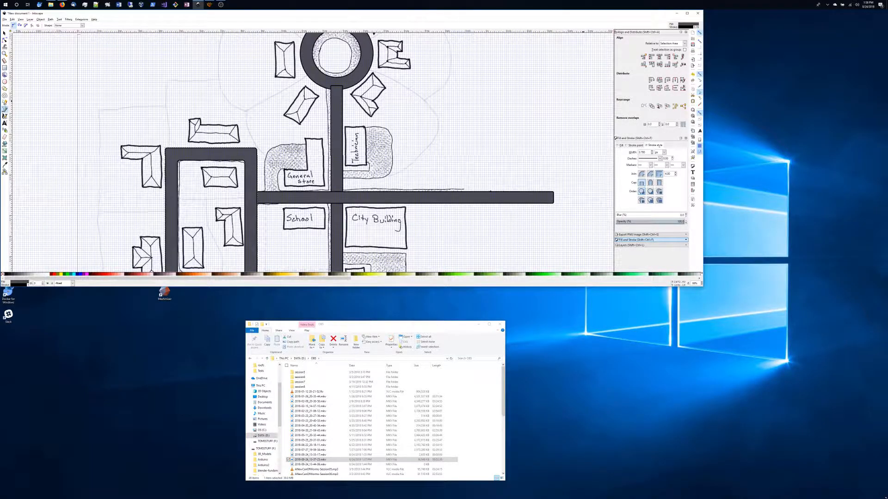
pyautogui.moveTo(702, 286); pyautogui.dragTo(881, 498)
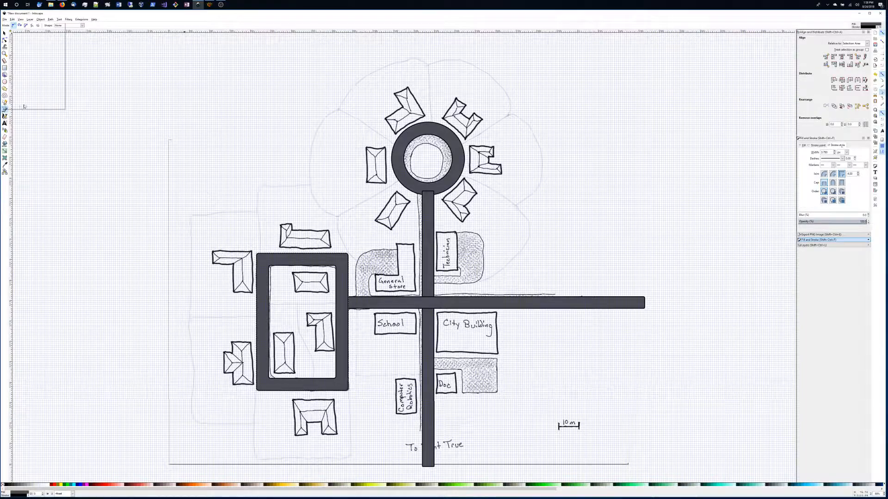
pyautogui.click(4, 19)
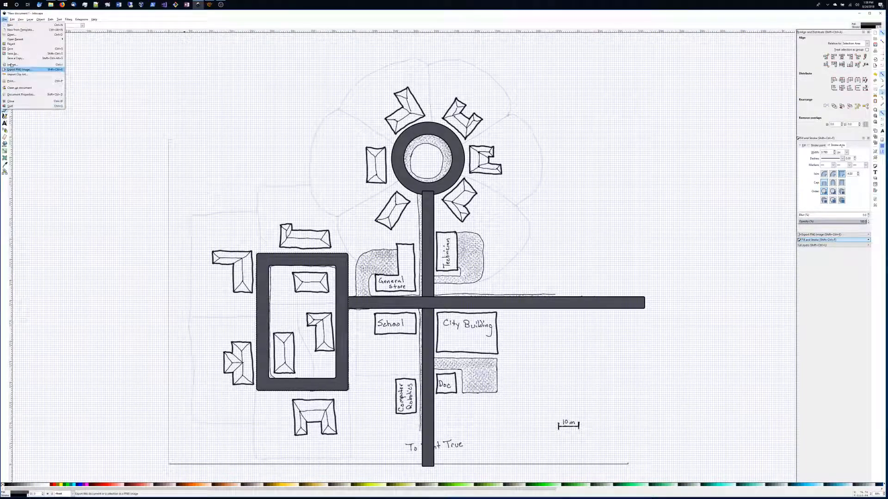
pyautogui.click(18, 94)
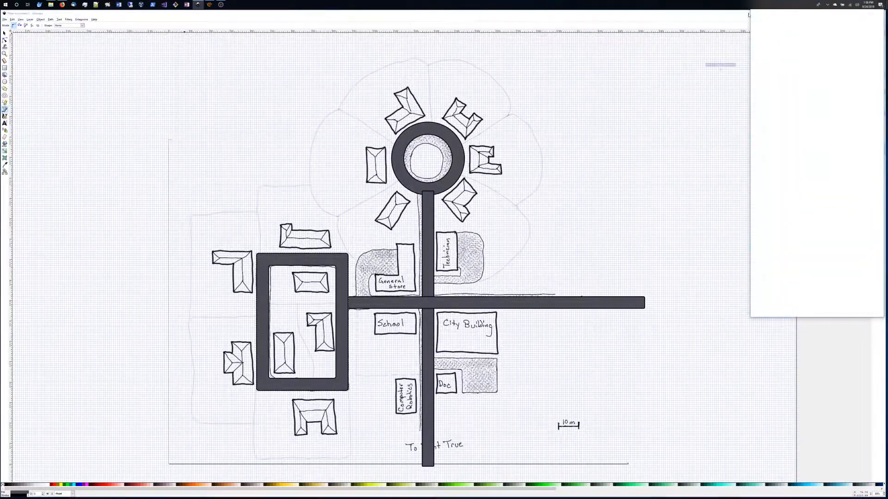
# In Windows, turn on automatic hiding of the taskbar in desktop mode through the taskbar settings.
pyautogui.rightClick(720, 6)
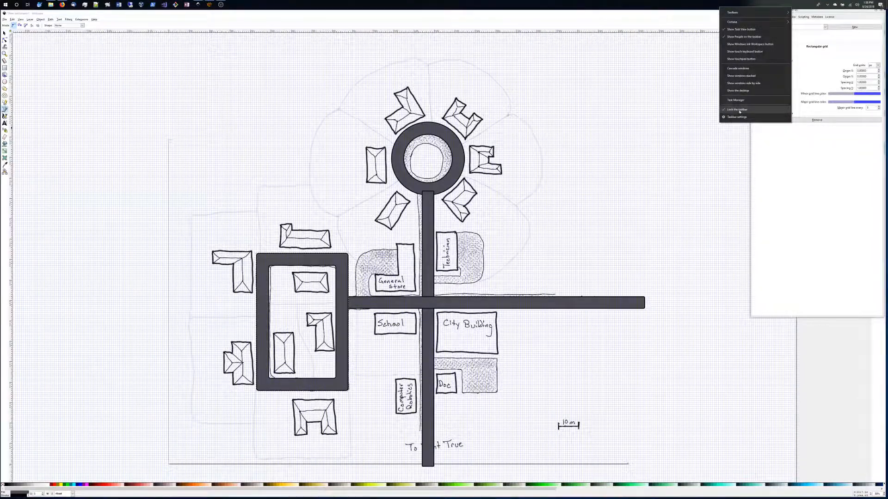
pyautogui.click(742, 118)
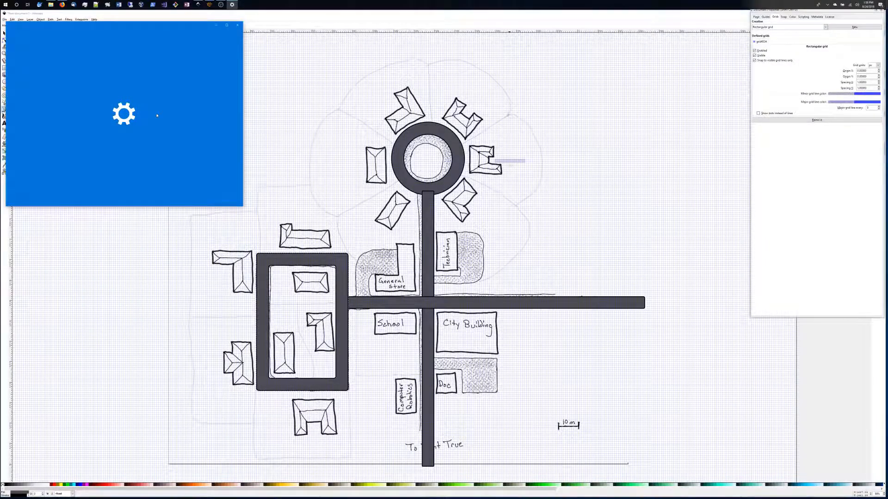
pyautogui.click(99, 83)
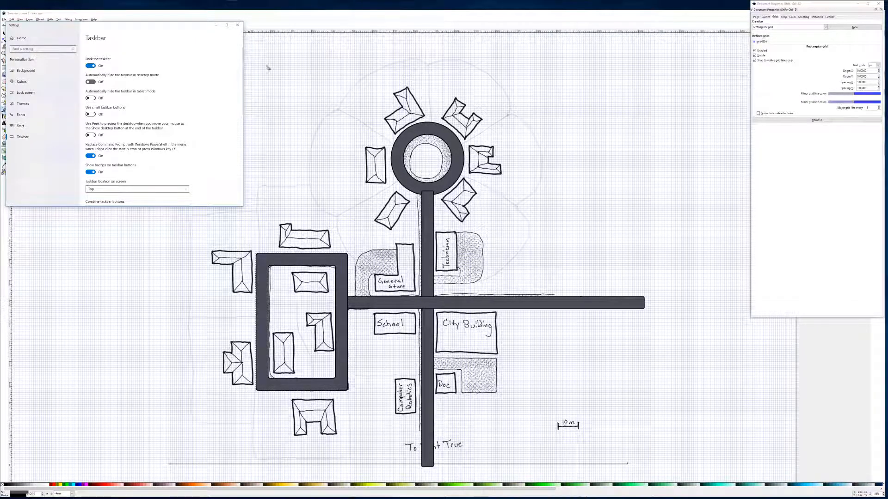
pyautogui.click(237, 25)
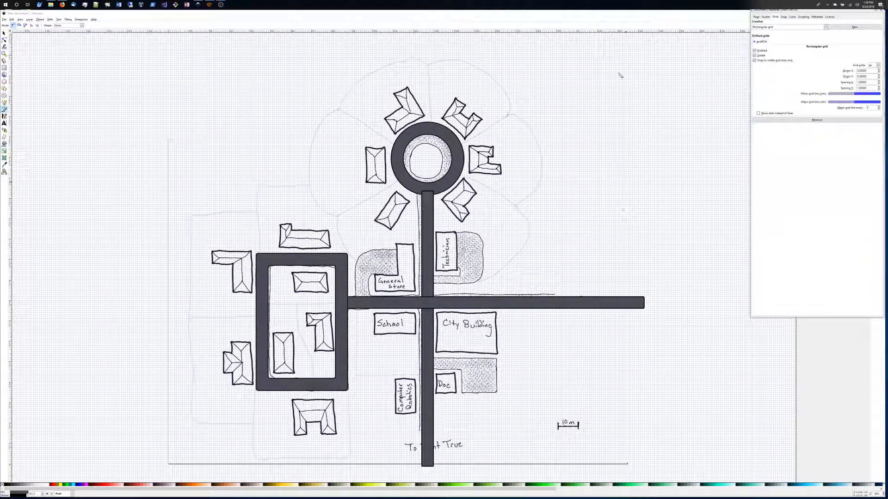
pyautogui.rightClick(332, 5)
pyautogui.click(355, 105)
pyautogui.rightClick(350, 5)
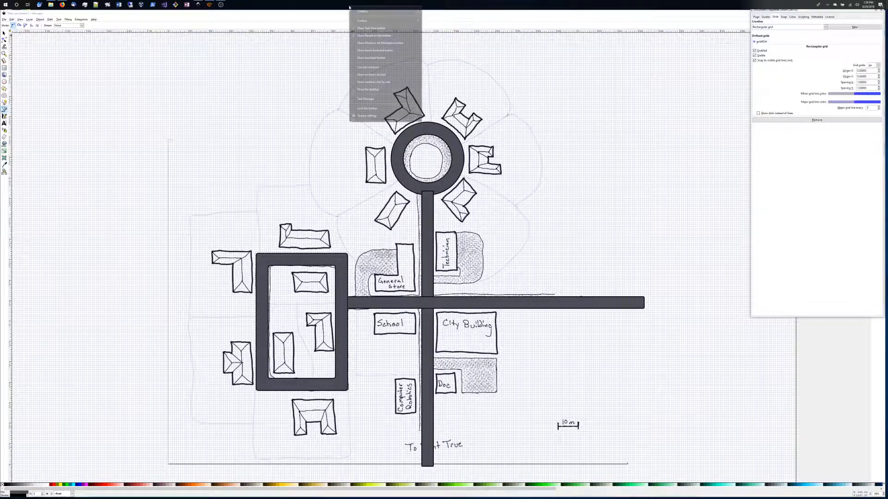
pyautogui.click(365, 109)
pyautogui.rightClick(350, 4)
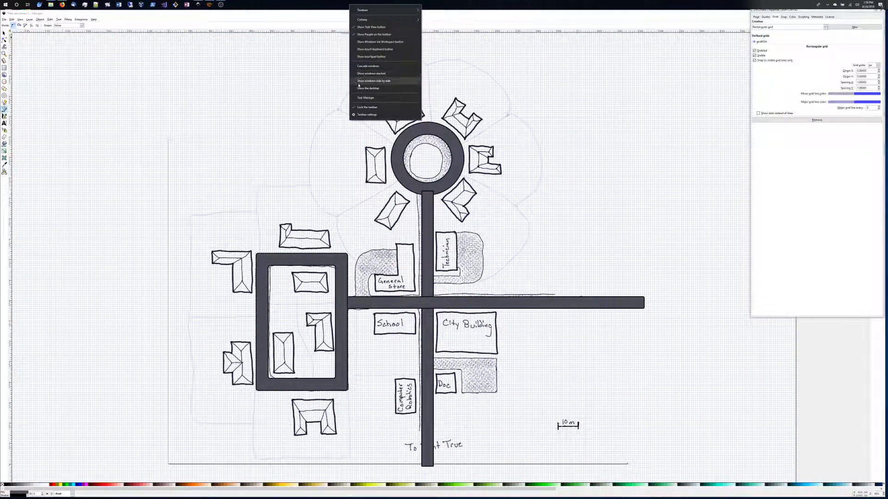
pyautogui.click(367, 113)
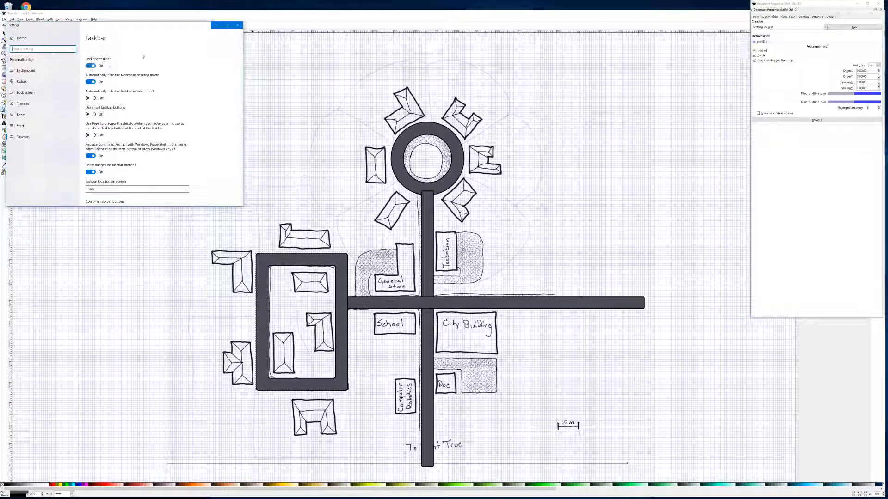
pyautogui.click(237, 25)
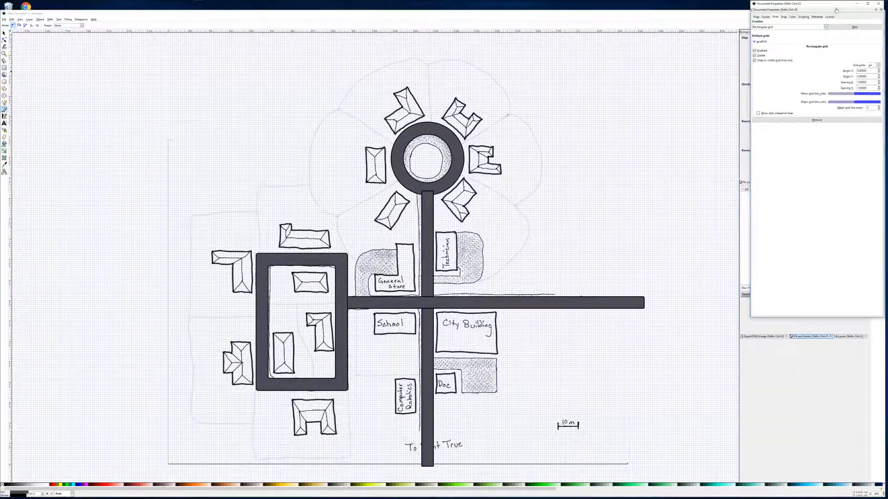
# Close Document Properties and trace the L-shaped side road beside the General Store as a closed straight-segment path with the Pen tool.
pyautogui.click(868, 5)
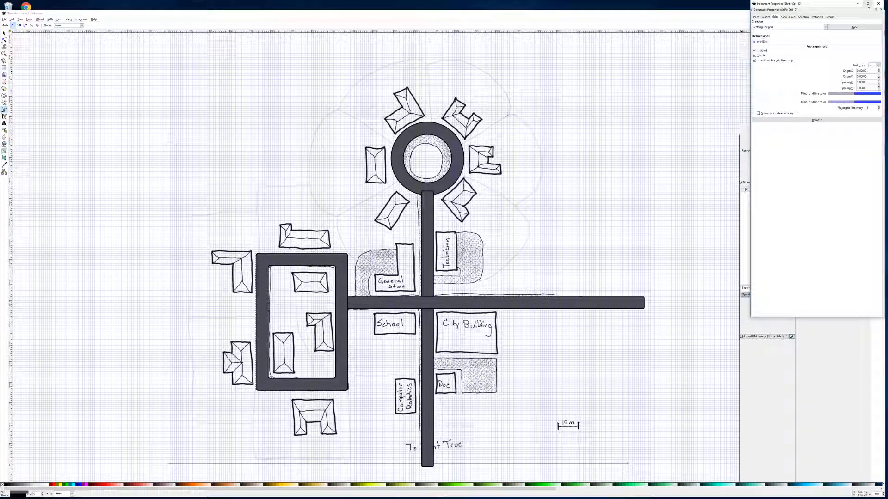
pyautogui.click(878, 3)
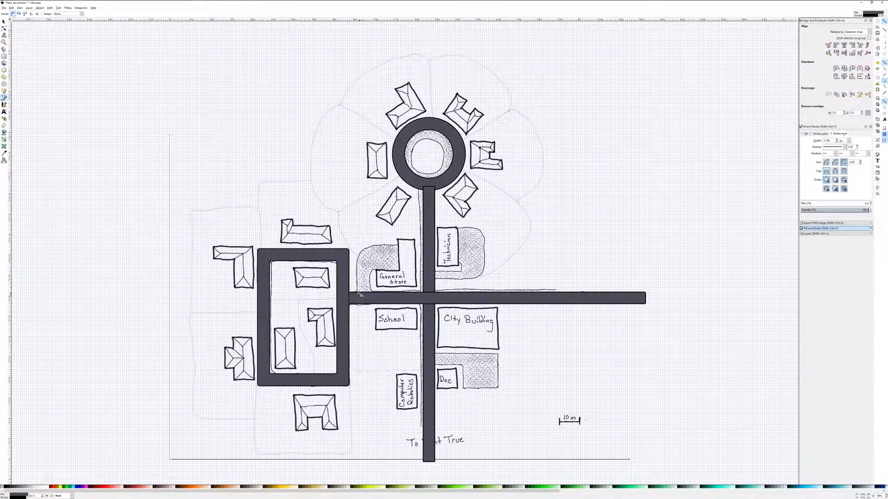
pyautogui.scroll(4, 383, 275)
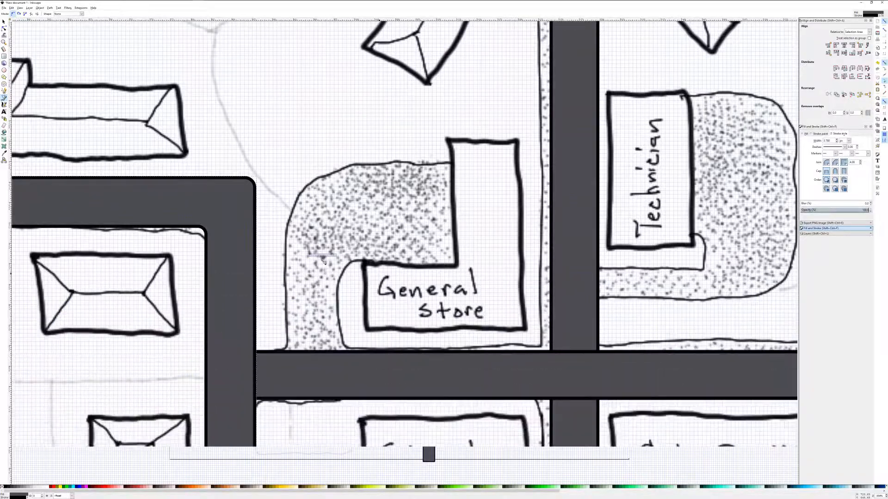
pyautogui.click(286, 353)
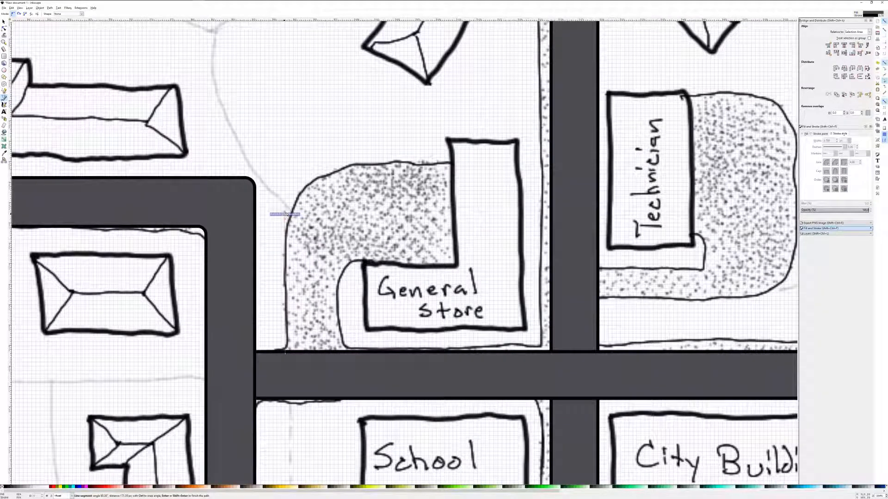
pyautogui.click(286, 206)
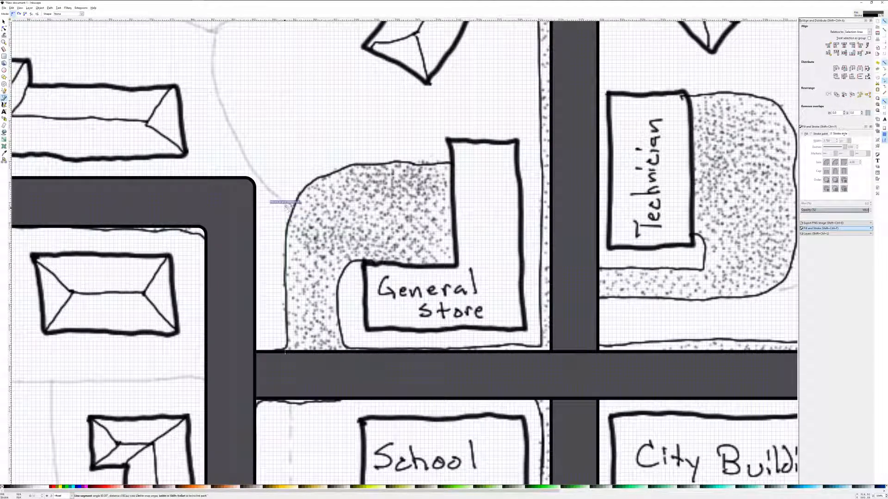
pyautogui.click(331, 164)
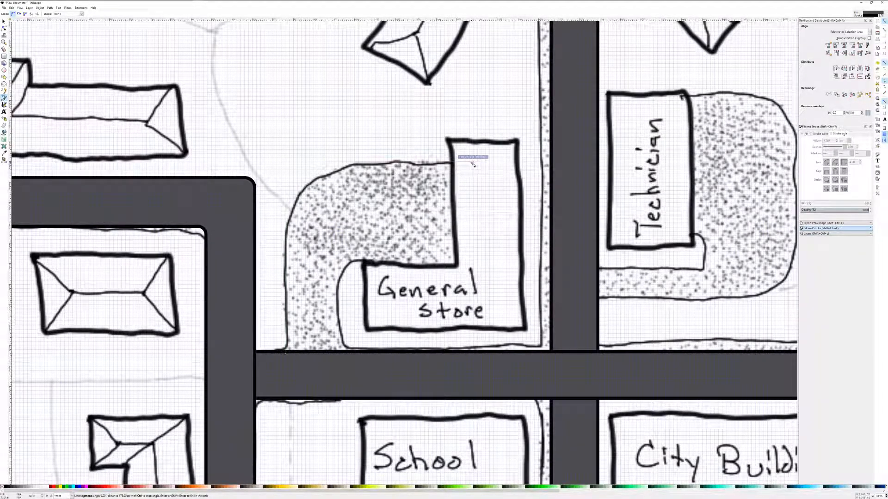
pyautogui.click(473, 159)
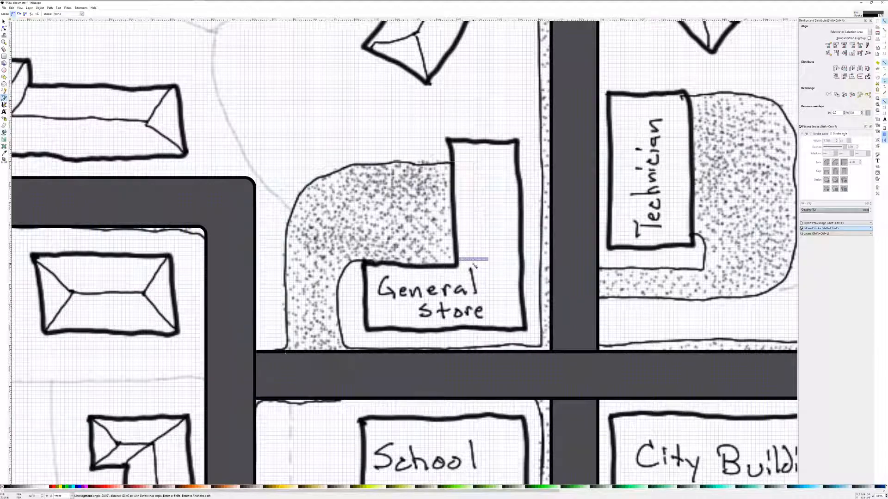
pyautogui.click(475, 266)
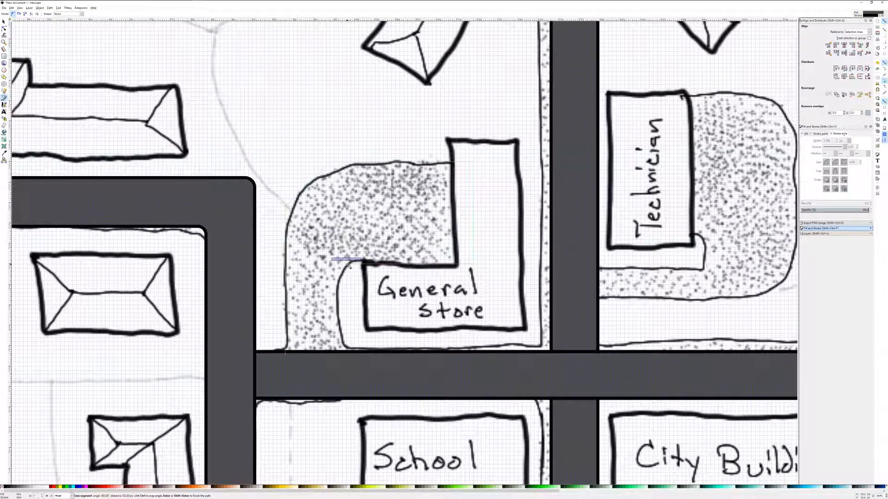
pyautogui.click(347, 264)
pyautogui.click(285, 354)
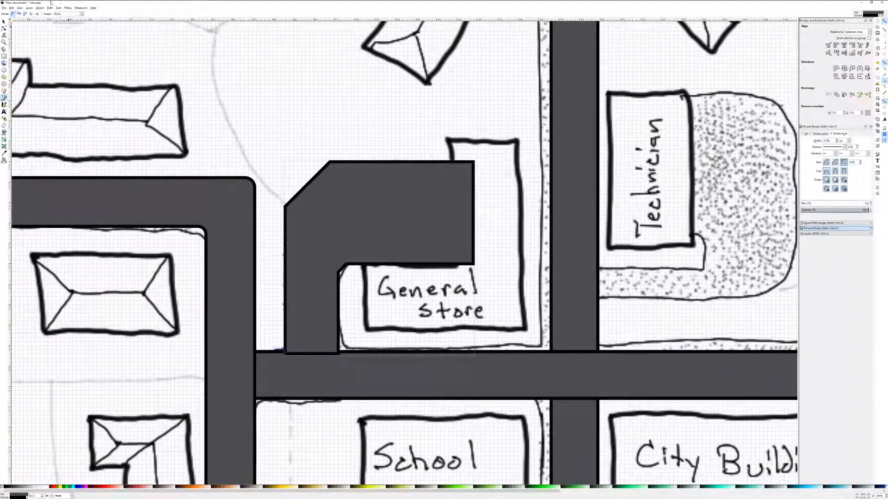
# Round the side road's outer upper-left corner by making its corner nodes smooth and adjusting their curve handles.
pyautogui.click(4, 28)
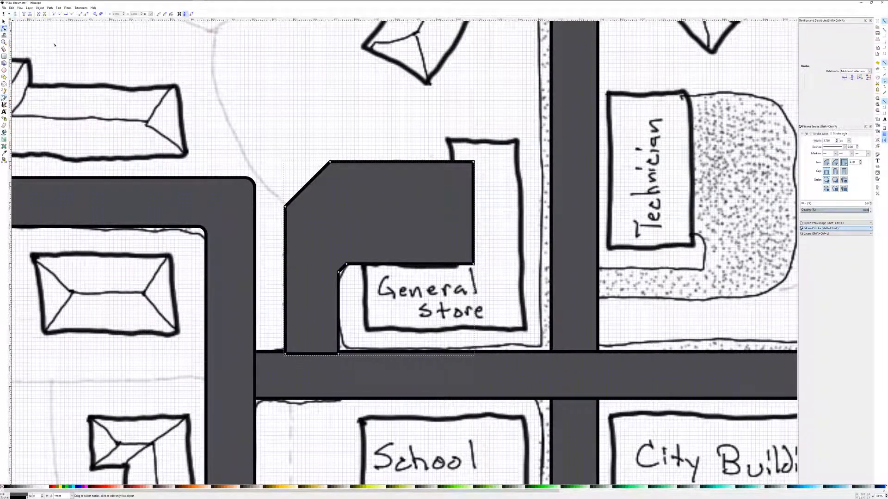
pyautogui.click(285, 208)
pyautogui.click(65, 14)
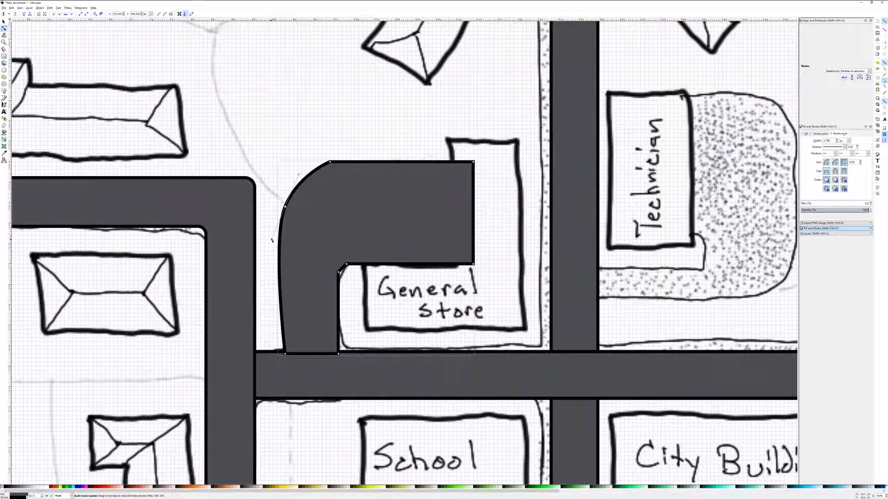
pyautogui.moveTo(273, 240); pyautogui.dragTo(285, 238)
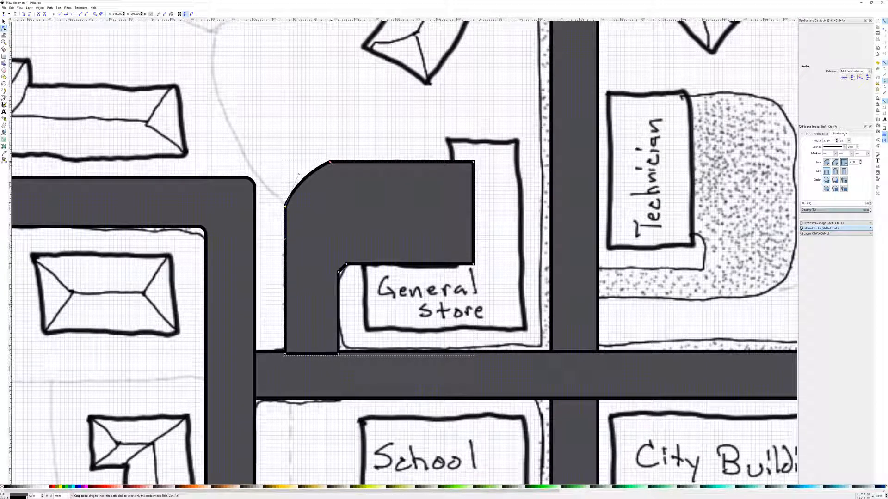
pyautogui.click(66, 14)
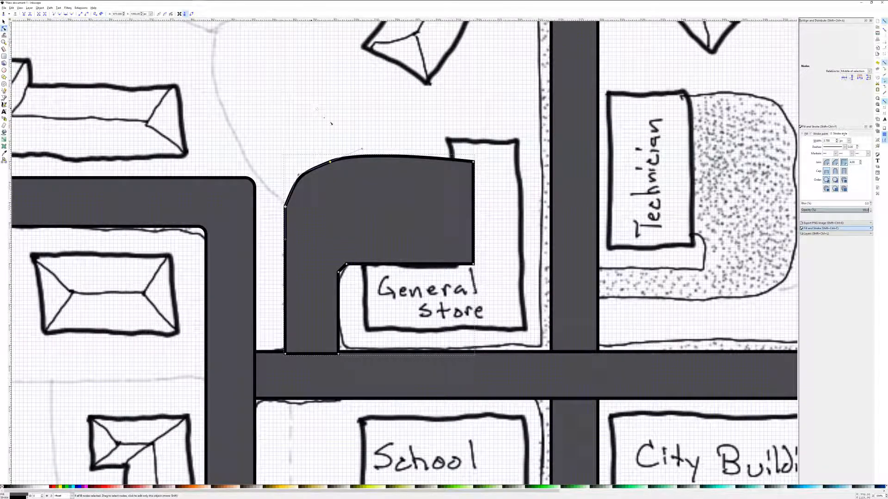
pyautogui.moveTo(362, 150); pyautogui.dragTo(363, 162)
pyautogui.moveTo(299, 176)
pyautogui.mouseDown()
pyautogui.moveTo(286, 162)
pyautogui.moveTo(286, 182)
pyautogui.moveTo(301, 162)
pyautogui.mouseUp()
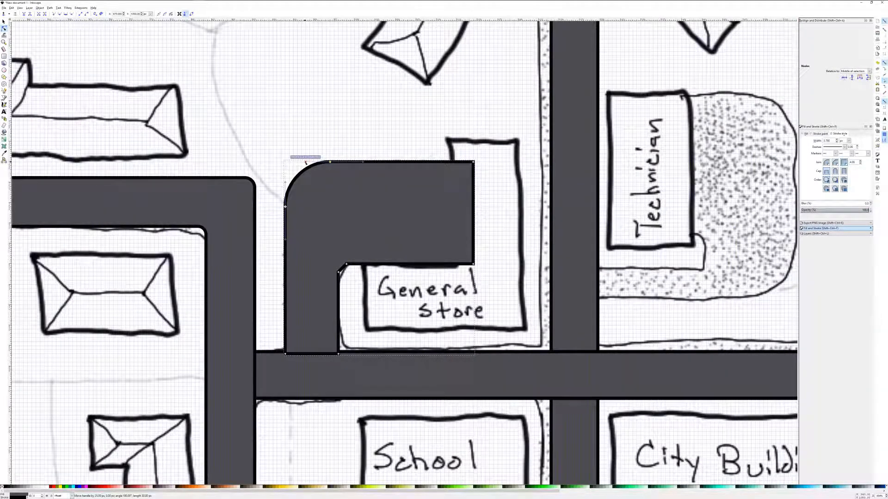
pyautogui.press('Escape')
pyautogui.press('Escape')
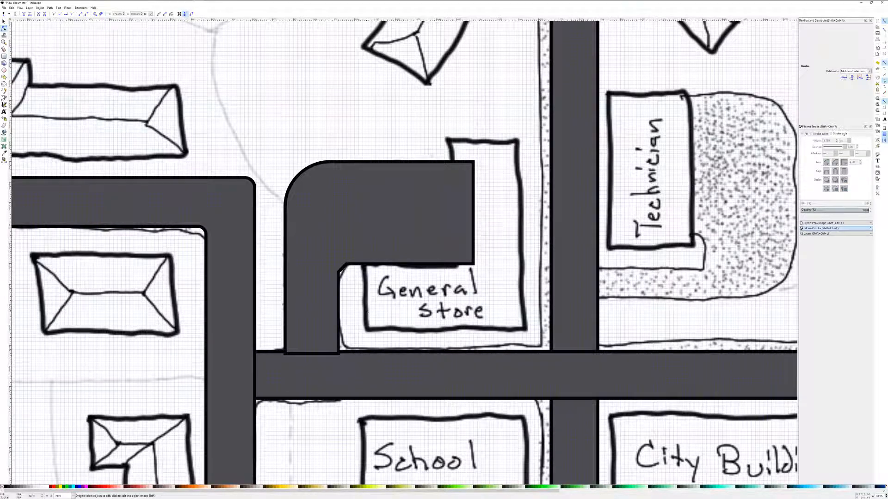
# Curve the side road's inner corner beside the General Store by converting its two nodes and adjusting their handles.
pyautogui.click(339, 273)
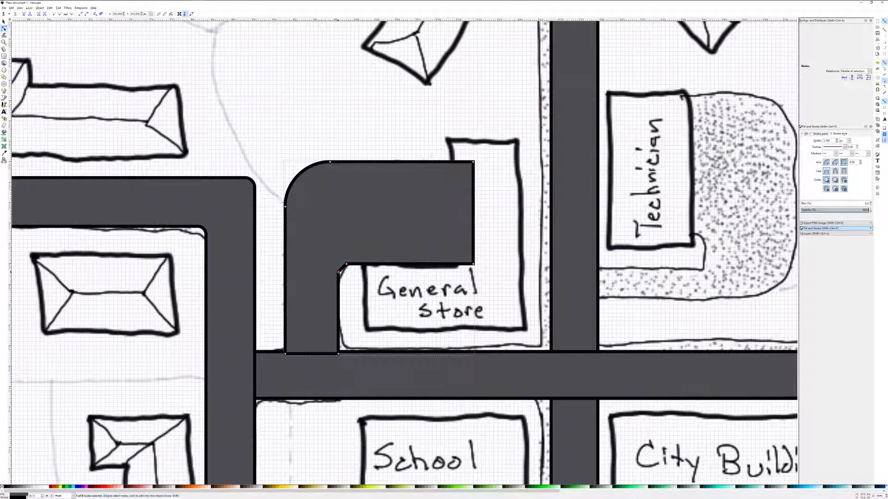
pyautogui.click(59, 14)
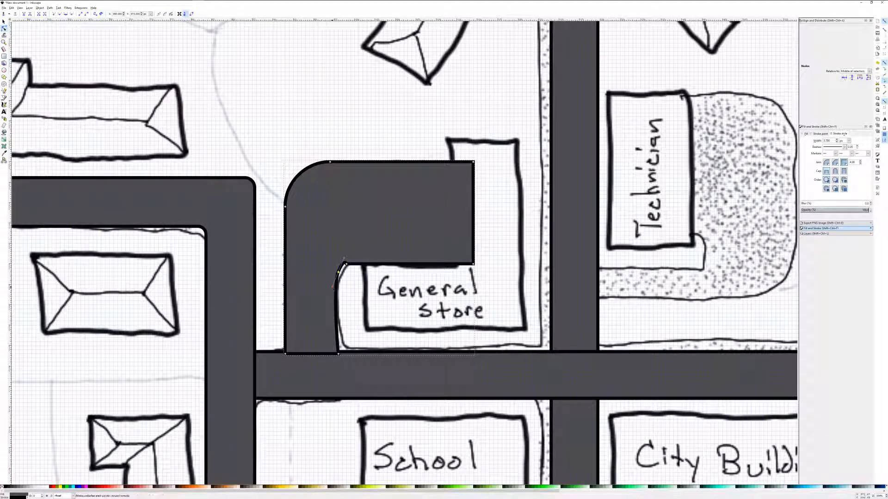
pyautogui.moveTo(333, 287); pyautogui.dragTo(339, 270)
pyautogui.click(347, 264)
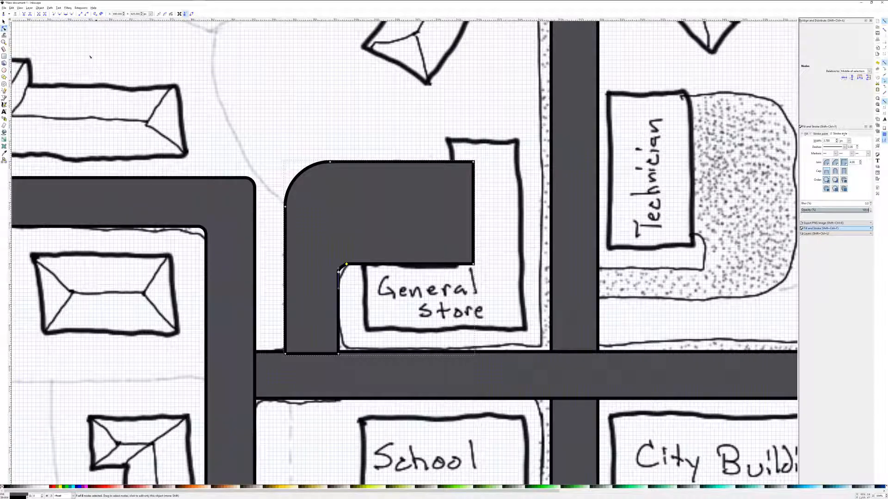
pyautogui.click(54, 14)
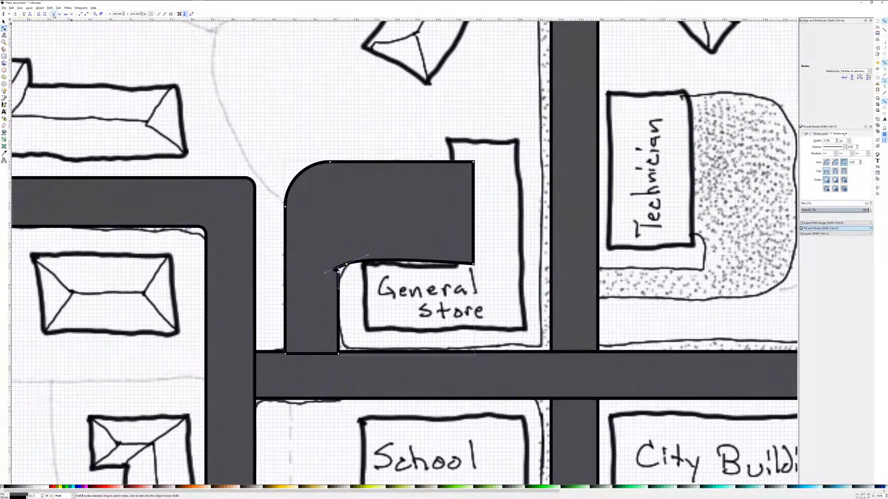
pyautogui.moveTo(369, 256); pyautogui.dragTo(341, 268)
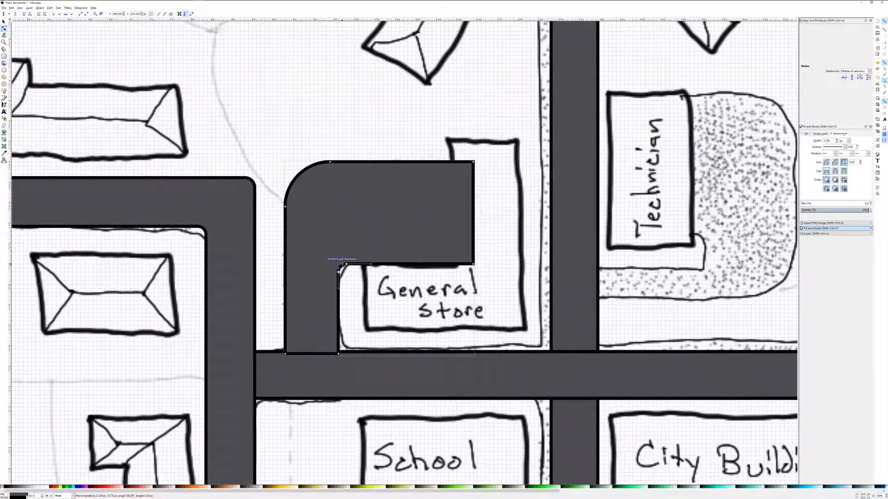
pyautogui.click(421, 343)
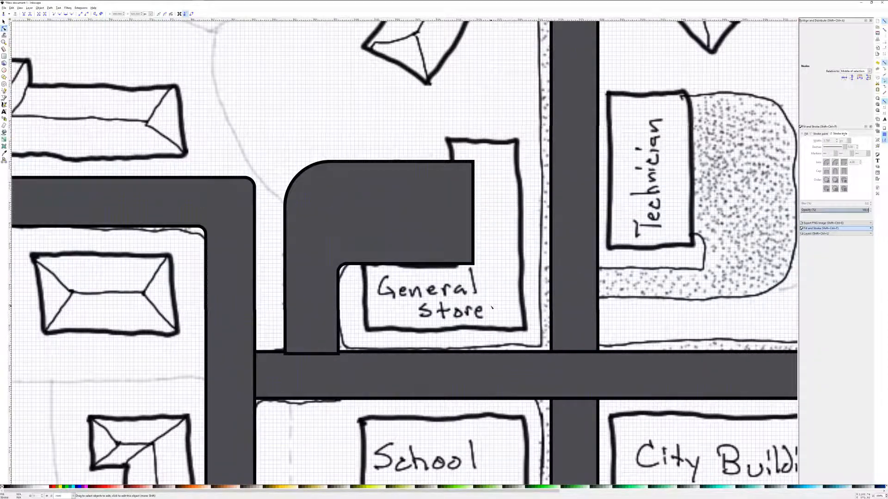
# Trace the parking area wrapping around the Technician building as a closed straight-segment path with the Pen tool.
pyautogui.hscroll(10, 492, 308)
pyautogui.hscroll(5, 492, 307)
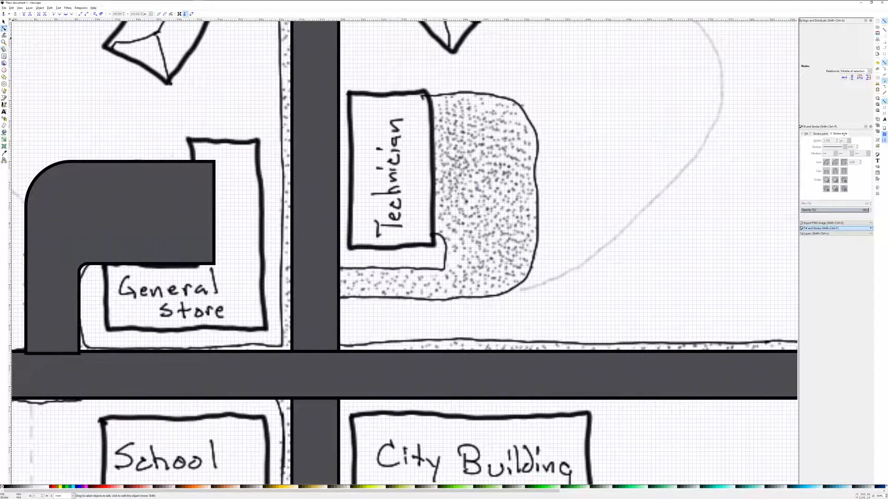
pyautogui.press('b')
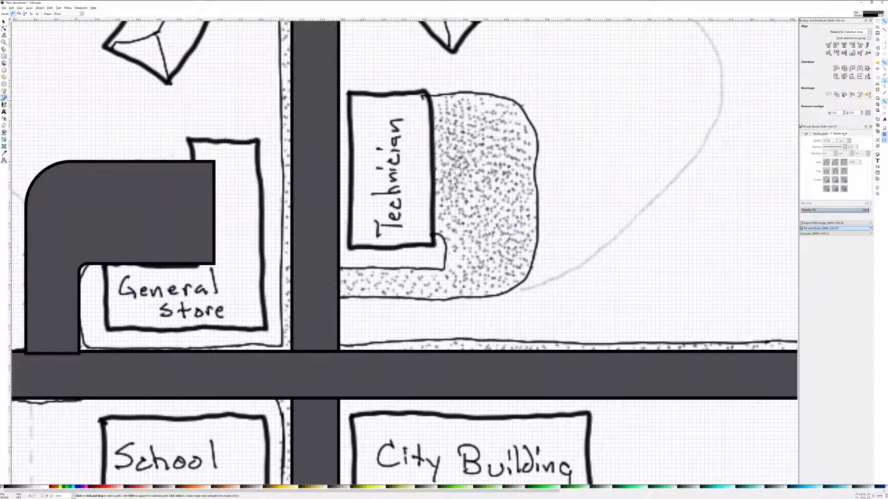
pyautogui.click(337, 297)
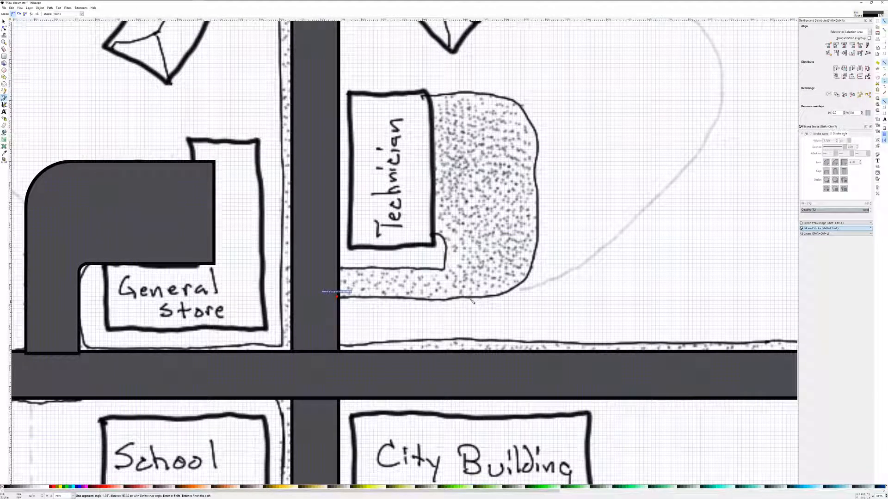
pyautogui.click(498, 298)
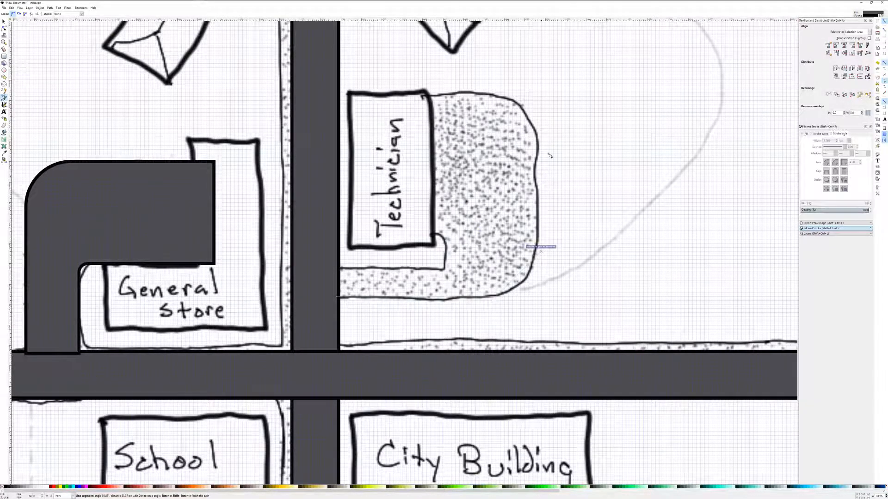
pyautogui.click(542, 130)
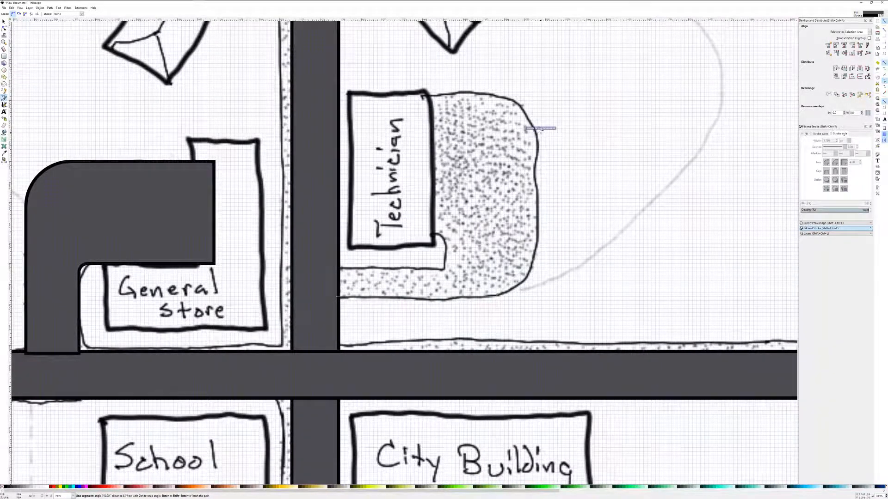
pyautogui.click(507, 95)
pyautogui.click(407, 93)
pyautogui.click(410, 235)
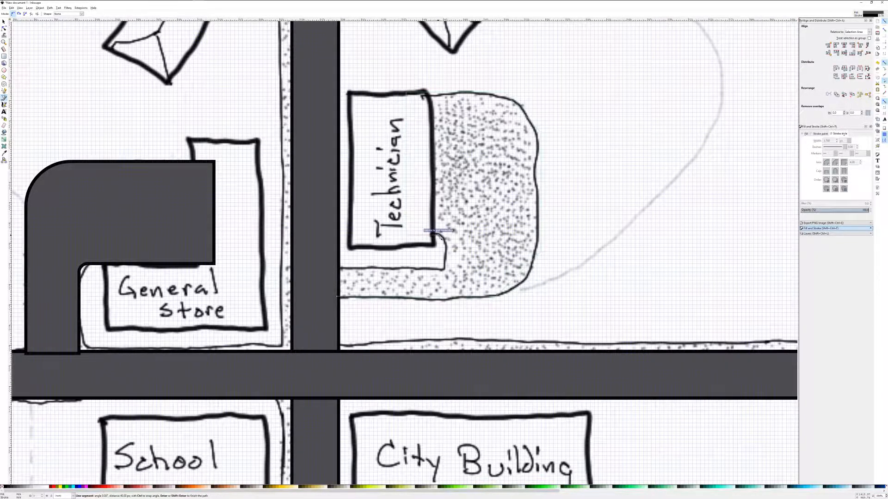
pyautogui.click(440, 236)
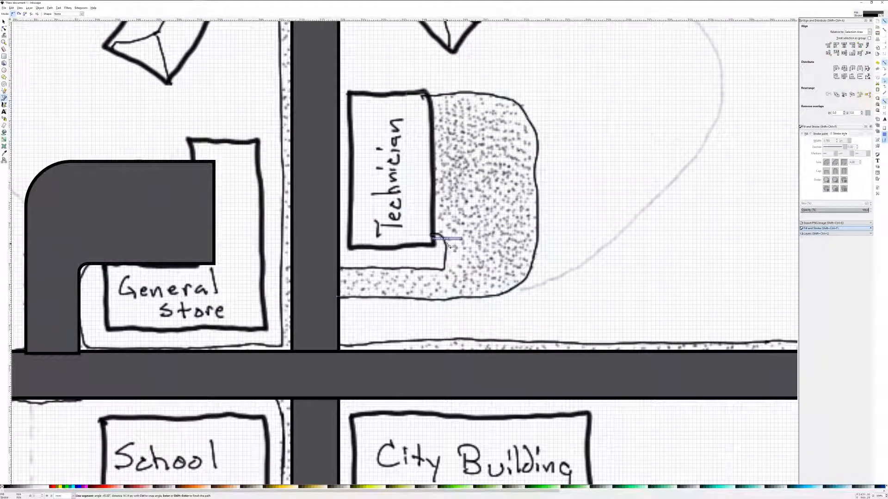
pyautogui.click(445, 237)
pyautogui.click(446, 267)
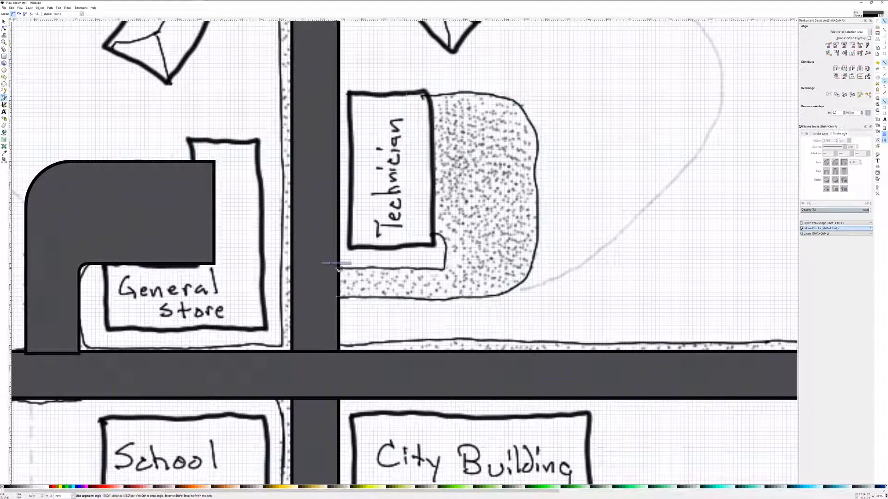
pyautogui.click(338, 295)
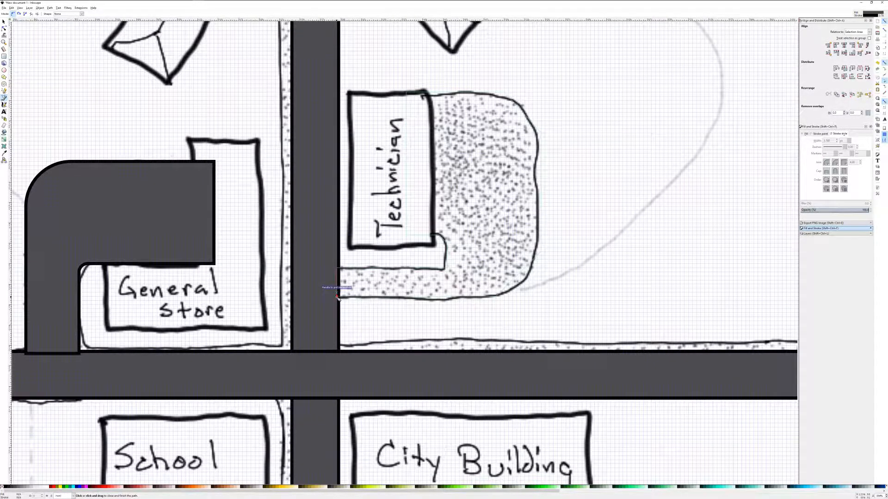
pyautogui.click(338, 297)
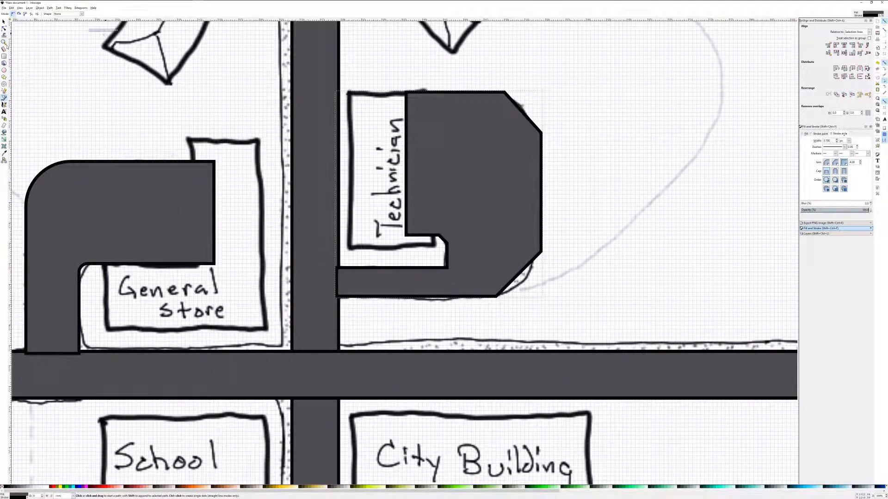
# Round the parking area's upper-right corner by making its nodes smooth and adjusting their curve handles.
pyautogui.click(4, 29)
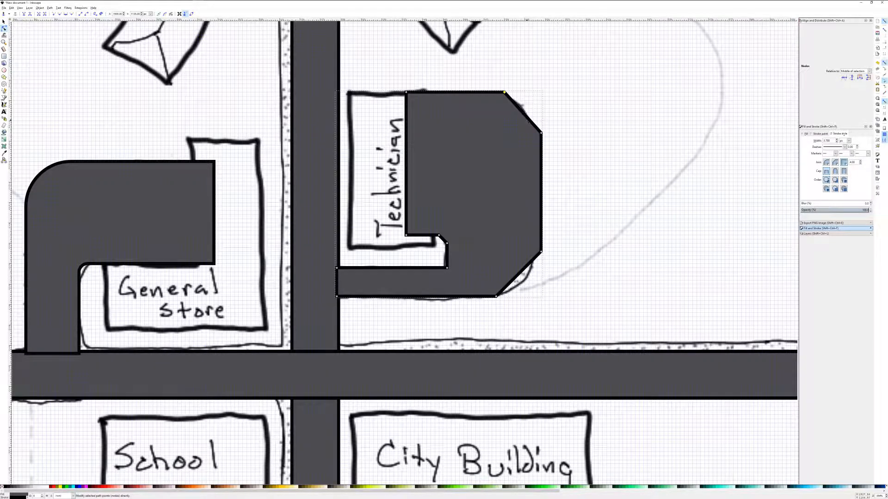
pyautogui.click(59, 14)
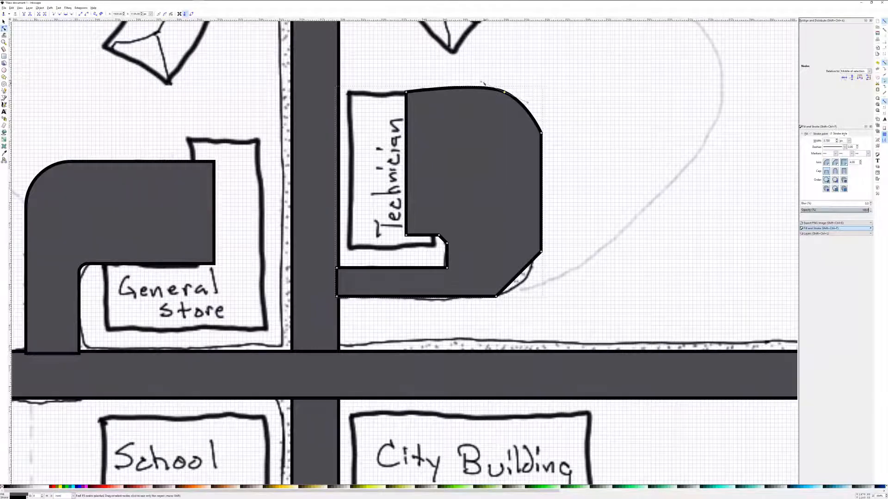
pyautogui.moveTo(481, 86); pyautogui.dragTo(475, 92)
pyautogui.moveTo(528, 103); pyautogui.dragTo(525, 92)
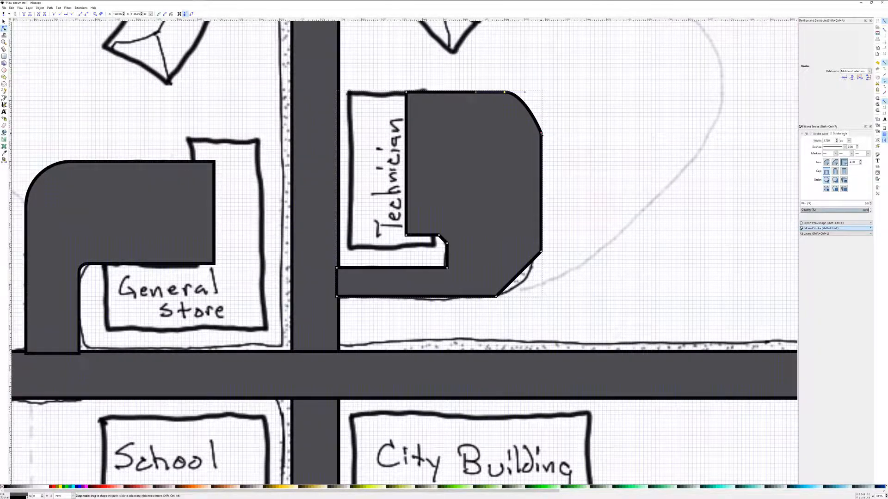
pyautogui.click(66, 14)
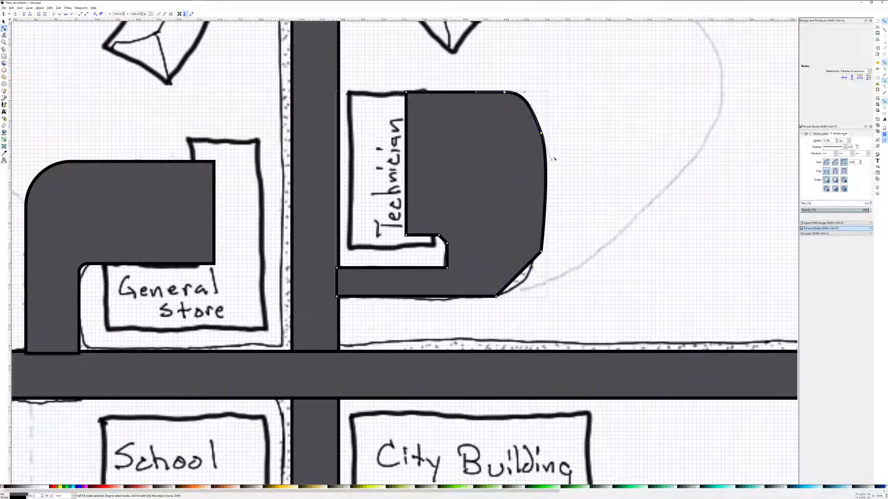
pyautogui.moveTo(551, 161); pyautogui.dragTo(541, 157)
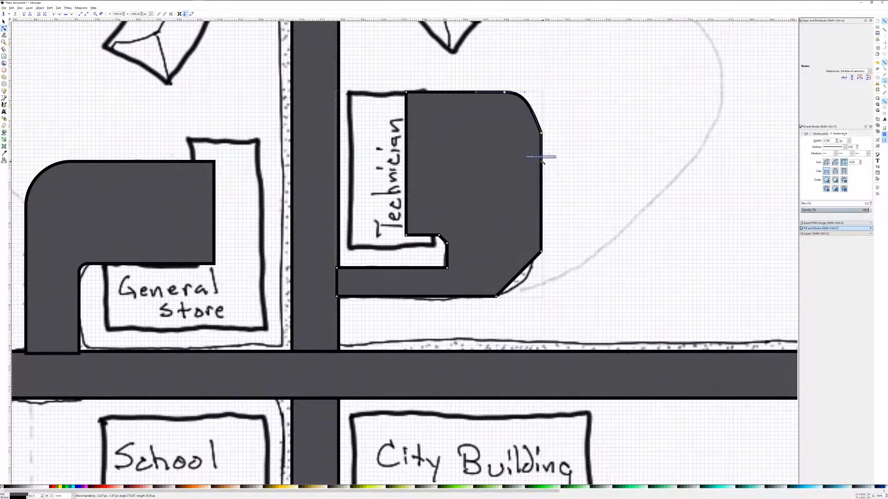
pyautogui.moveTo(534, 107); pyautogui.dragTo(543, 113)
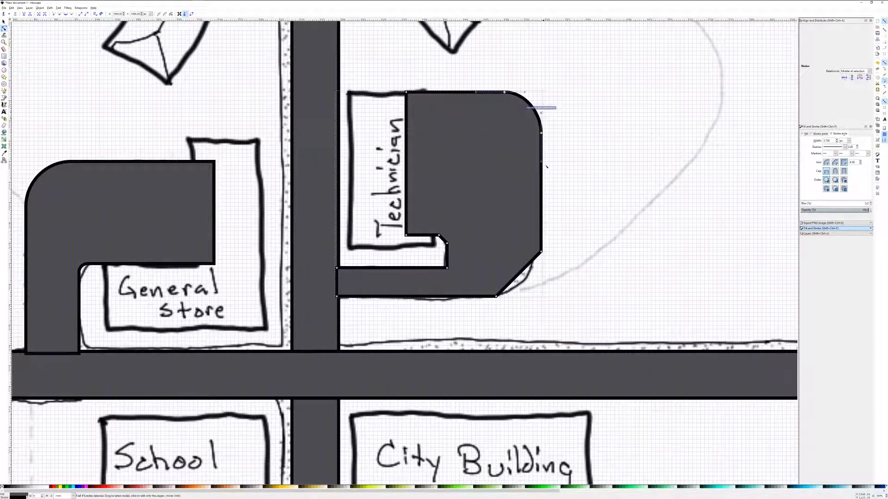
# Round the parking area's lower-right corner by smoothing its two nodes and adjusting their handles.
pyautogui.click(541, 253)
pyautogui.click(65, 15)
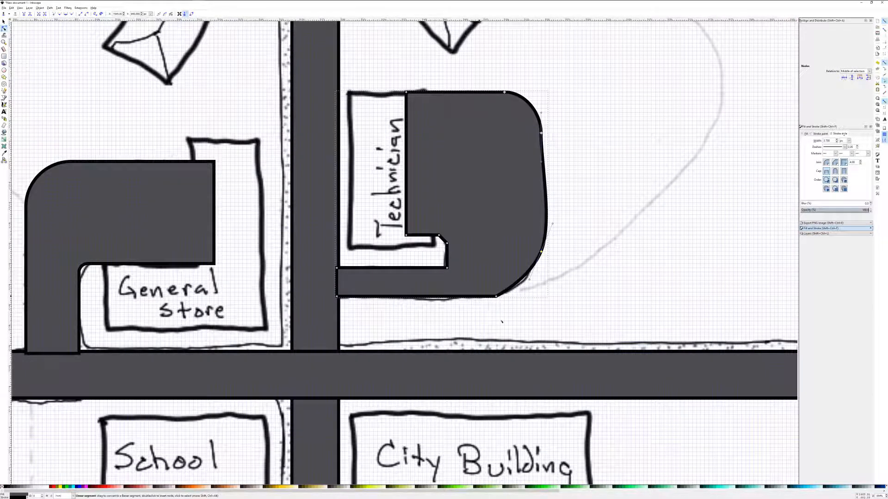
pyautogui.moveTo(553, 223); pyautogui.dragTo(541, 218)
pyautogui.moveTo(530, 280); pyautogui.dragTo(541, 276)
pyautogui.click(495, 297)
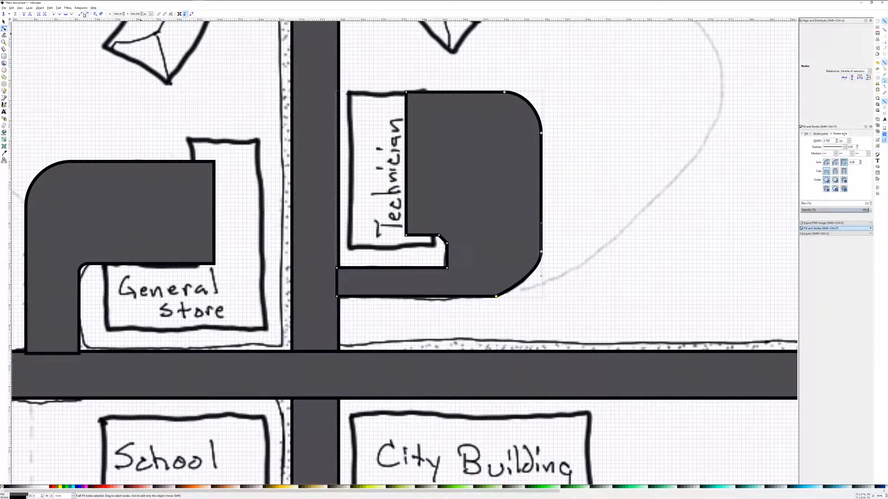
pyautogui.click(66, 15)
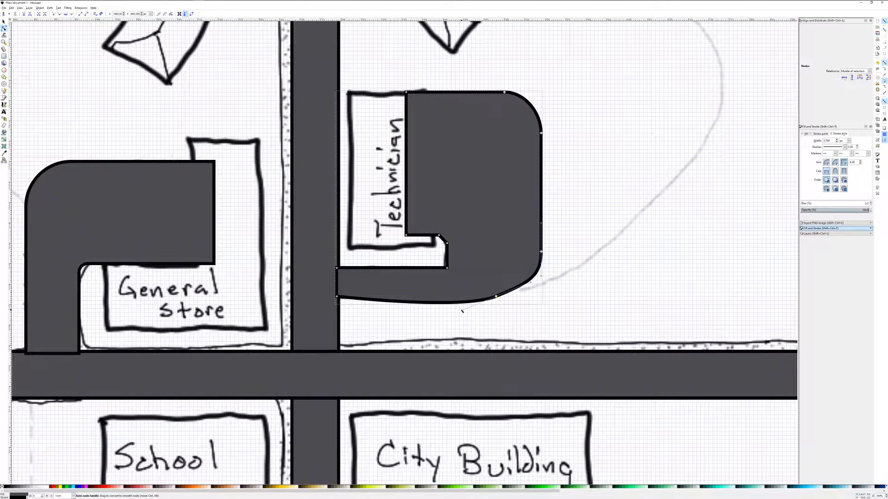
pyautogui.moveTo(462, 310); pyautogui.dragTo(459, 297)
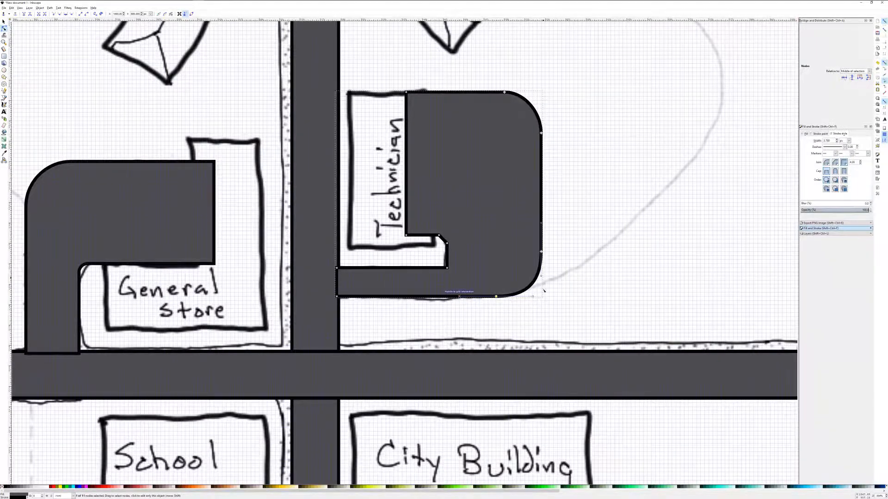
pyautogui.moveTo(535, 297)
pyautogui.mouseDown()
pyautogui.moveTo(522, 298)
pyautogui.moveTo(530, 297)
pyautogui.mouseUp()
pyautogui.click(592, 282)
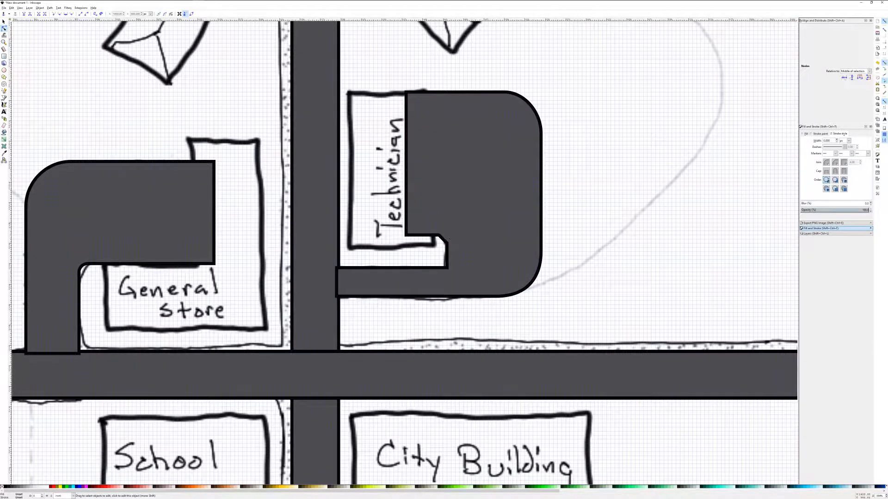
# Make the inner corner node beside the Technician building smooth.
pyautogui.click(439, 236)
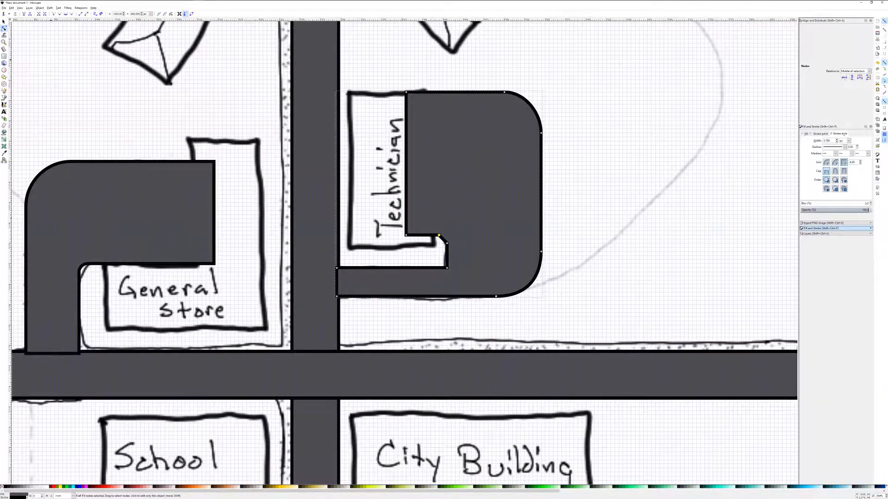
pyautogui.click(67, 14)
pyautogui.click(577, 280)
# Trace the L-shaped parking area beside the Doc building as a closed straight-segment path with the Pen tool.
pyautogui.scroll(-10, 577, 279)
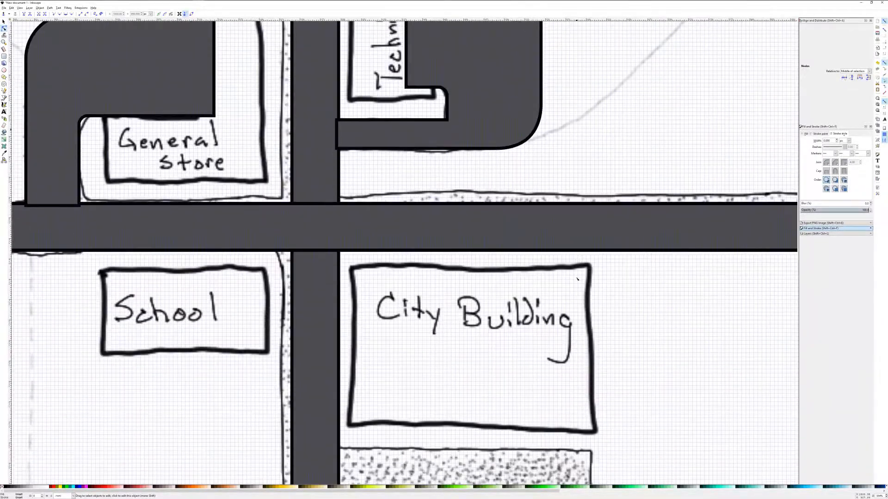
pyautogui.scroll(-3, 577, 279)
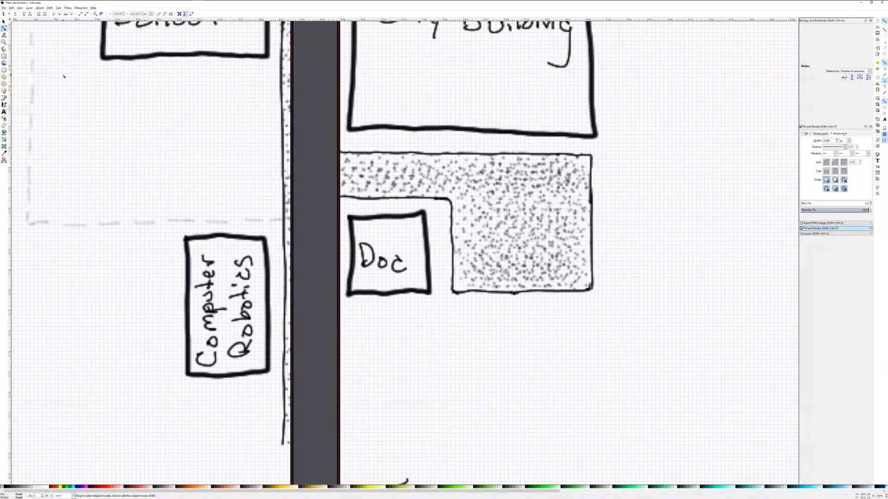
pyautogui.click(4, 57)
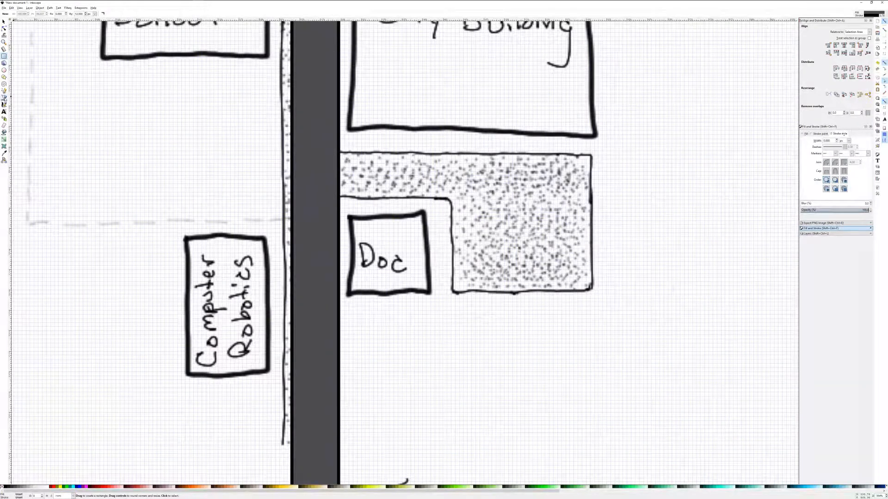
pyautogui.click(4, 98)
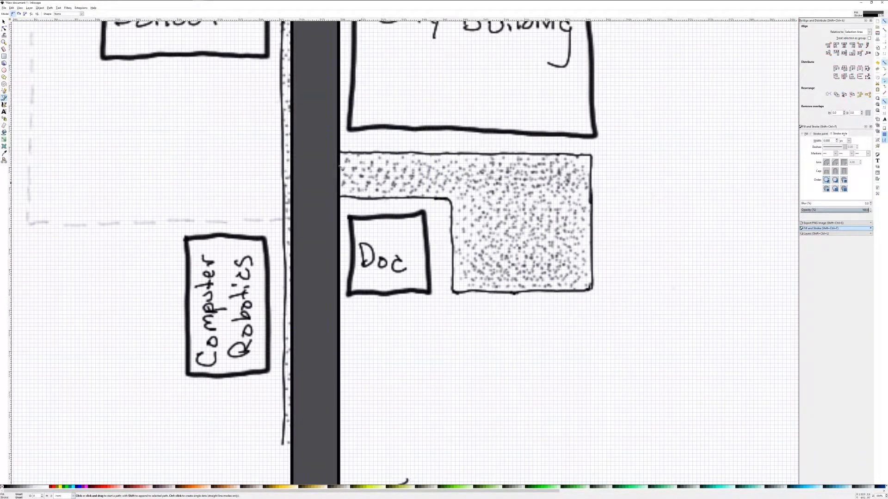
pyautogui.click(333, 151)
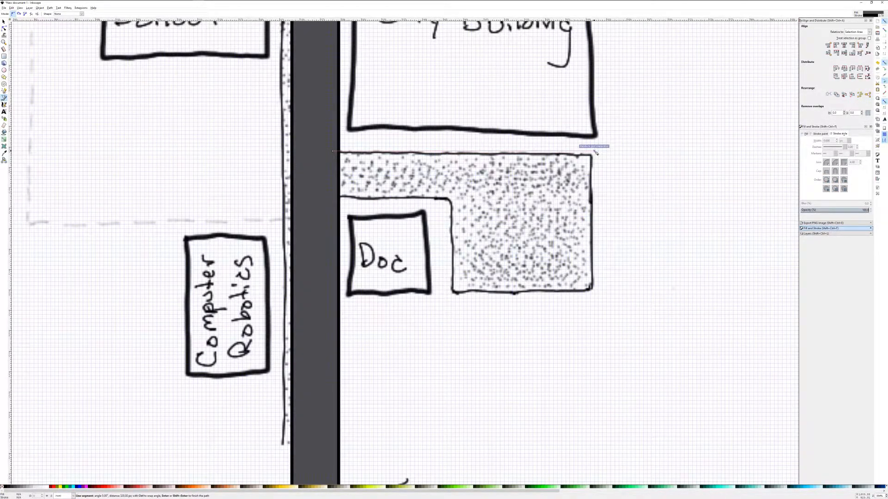
pyautogui.click(595, 153)
pyautogui.click(595, 294)
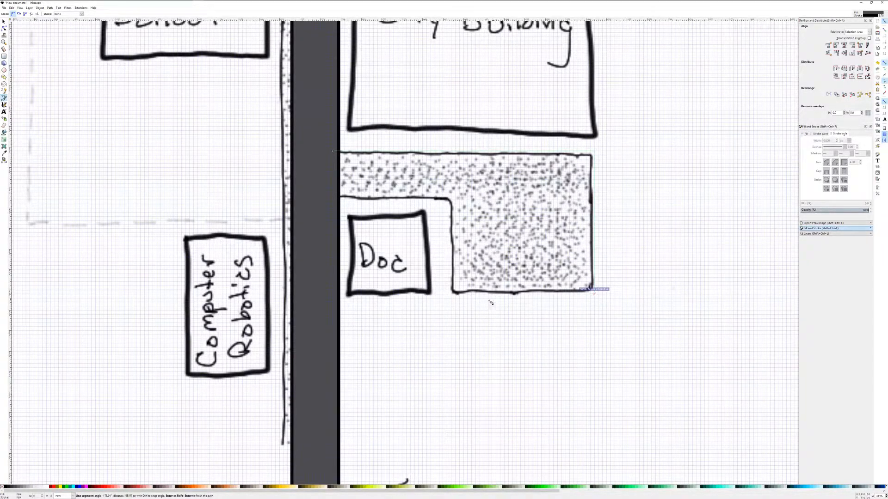
pyautogui.click(452, 292)
pyautogui.click(453, 198)
pyautogui.click(334, 198)
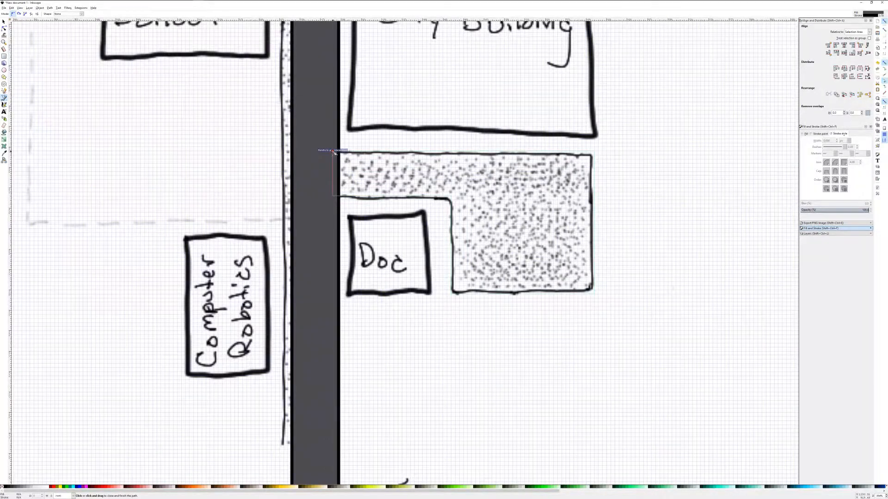
pyautogui.click(333, 151)
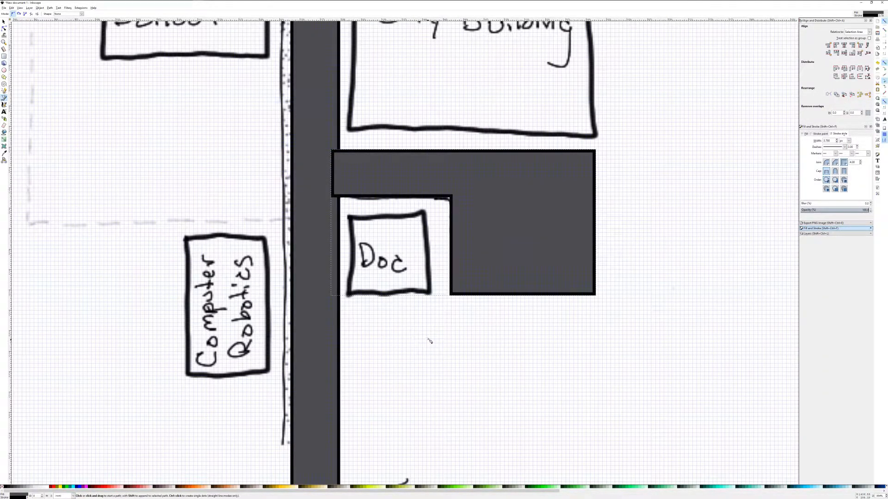
# Select all the road and parking shapes and combine them into a single path with Union.
pyautogui.scroll(-1, 431, 337)
pyautogui.scroll(-4, 431, 337)
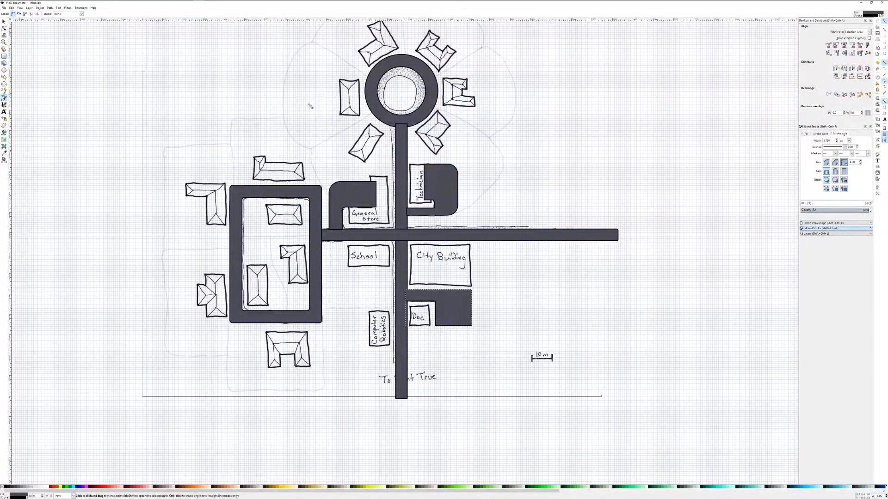
pyautogui.click(4, 22)
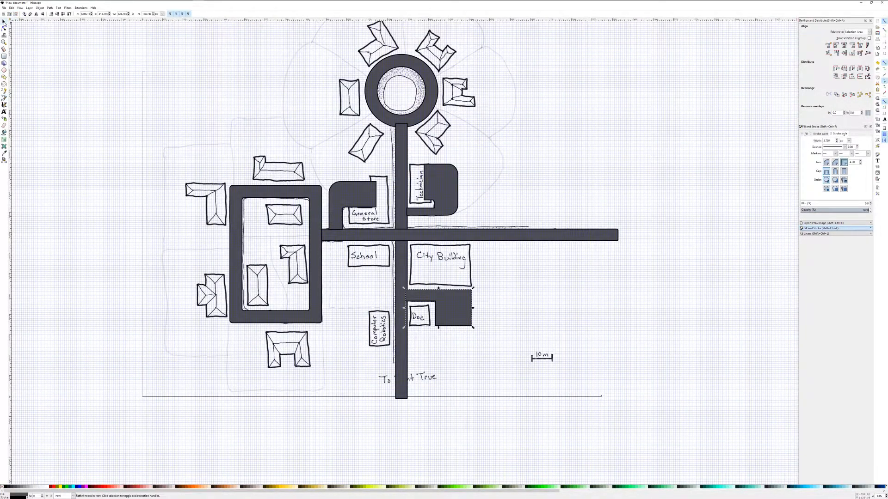
pyautogui.click(315, 206)
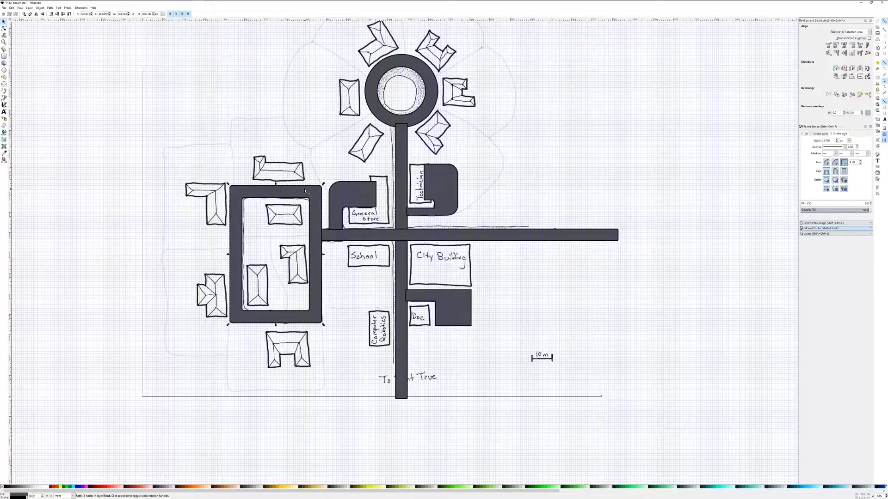
pyautogui.keyDown('shift'); pyautogui.click(336, 209); pyautogui.keyUp('shift')
pyautogui.keyDown('shift'); pyautogui.click(336, 238); pyautogui.keyUp('shift')
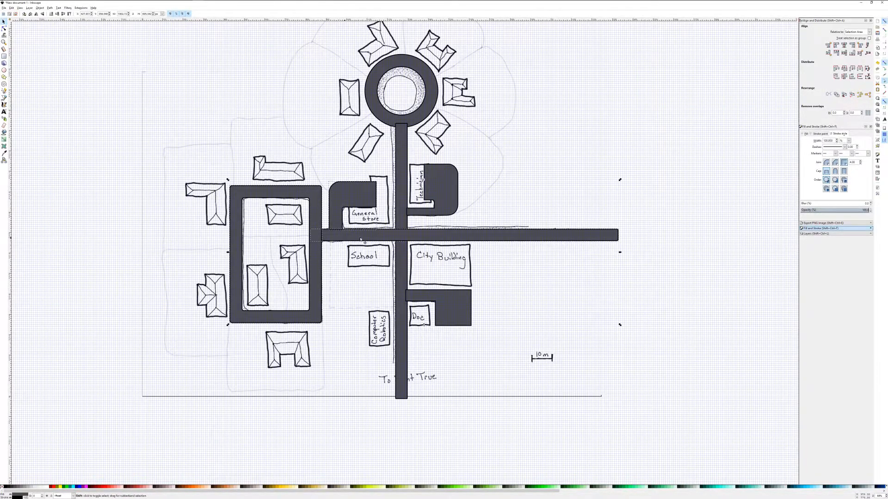
pyautogui.keyDown('shift'); pyautogui.click(403, 209); pyautogui.keyUp('shift')
pyautogui.keyDown('shift'); pyautogui.click(436, 203); pyautogui.keyUp('shift')
pyautogui.keyDown('shift'); pyautogui.click(446, 298); pyautogui.keyUp('shift')
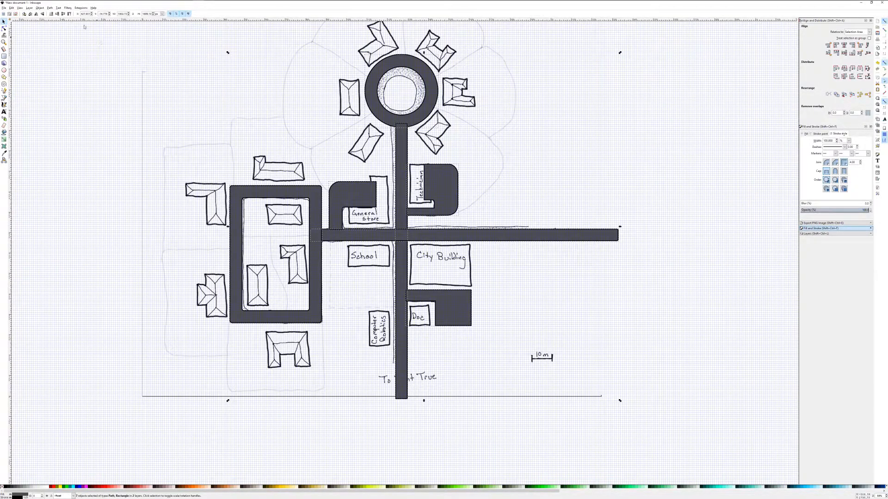
pyautogui.click(49, 8)
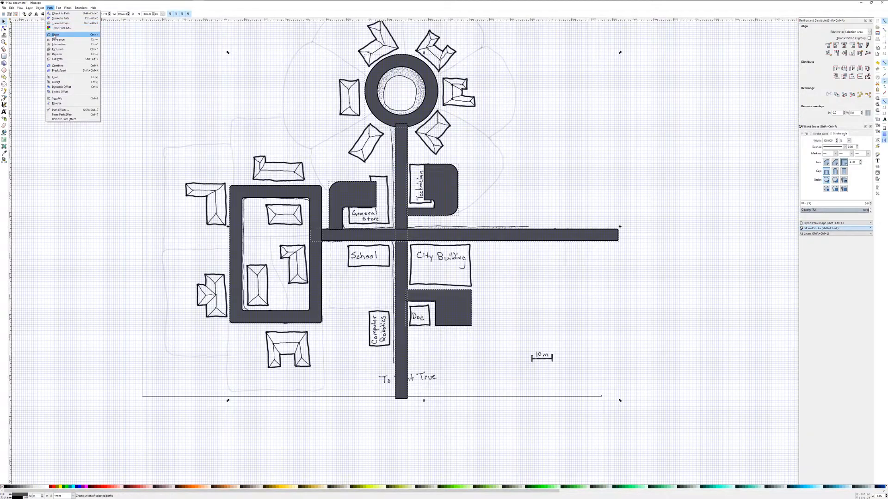
pyautogui.click(55, 35)
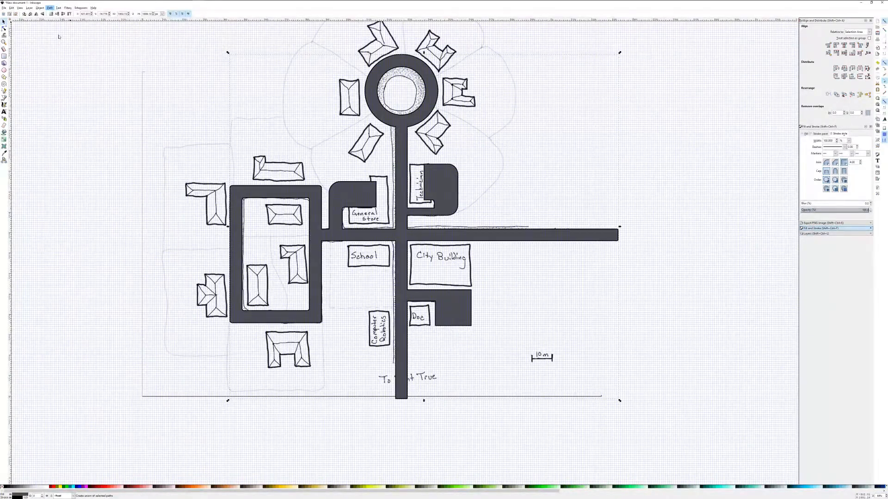